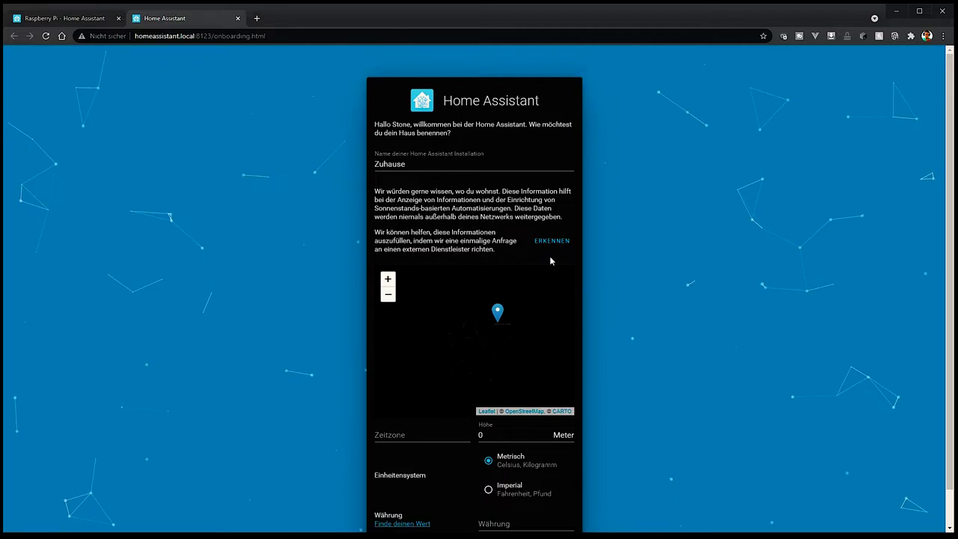
# Detect the installation's location data automatically and move the map marker to the home's exact position
pyautogui.click(554, 240)
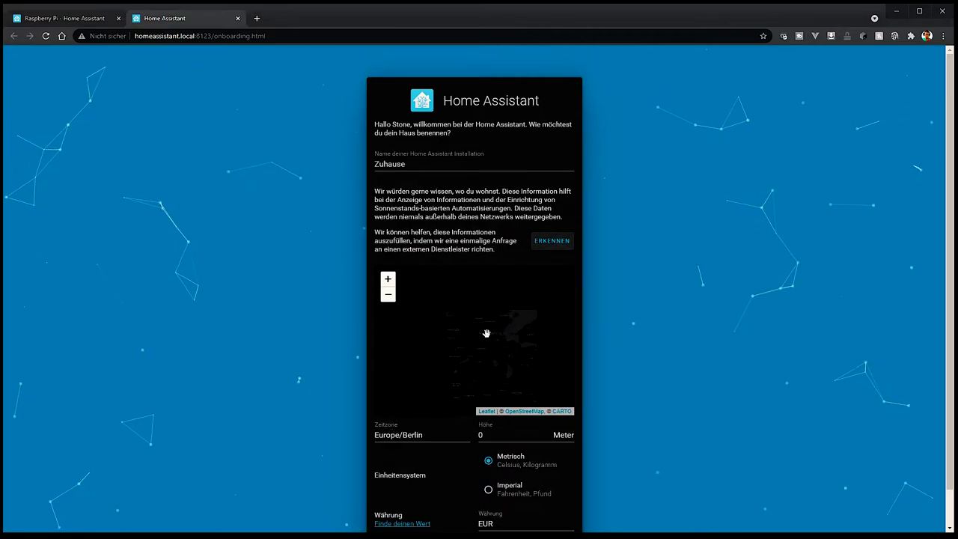
pyautogui.scroll(-5, 487, 332)
pyautogui.scroll(3, 504, 351)
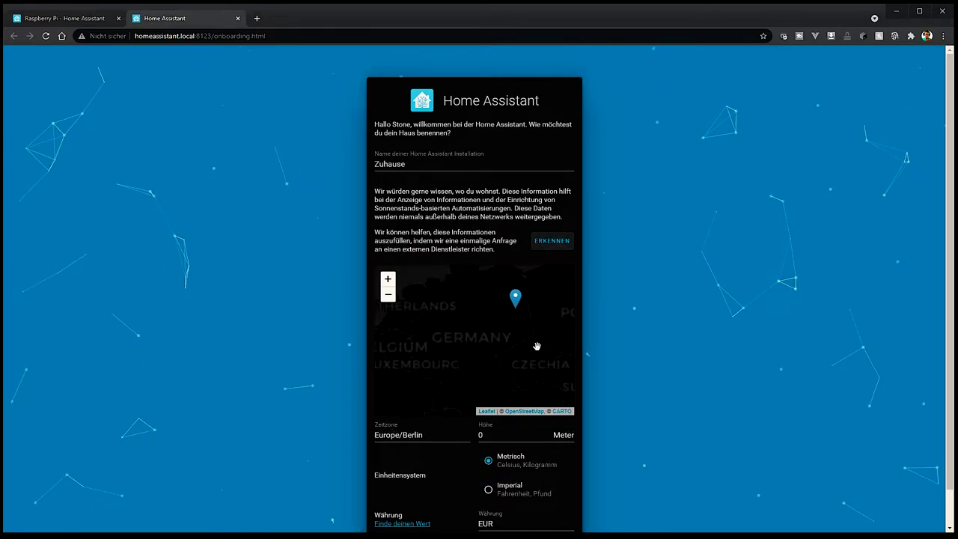
pyautogui.moveTo(499, 281); pyautogui.dragTo(487, 344)
pyautogui.scroll(4, 486, 344)
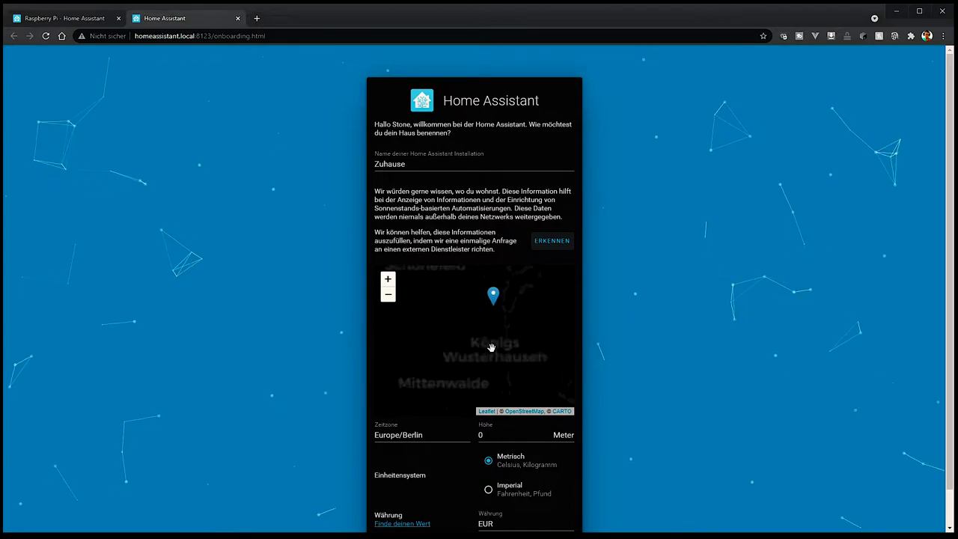
pyautogui.scroll(-1, 504, 291)
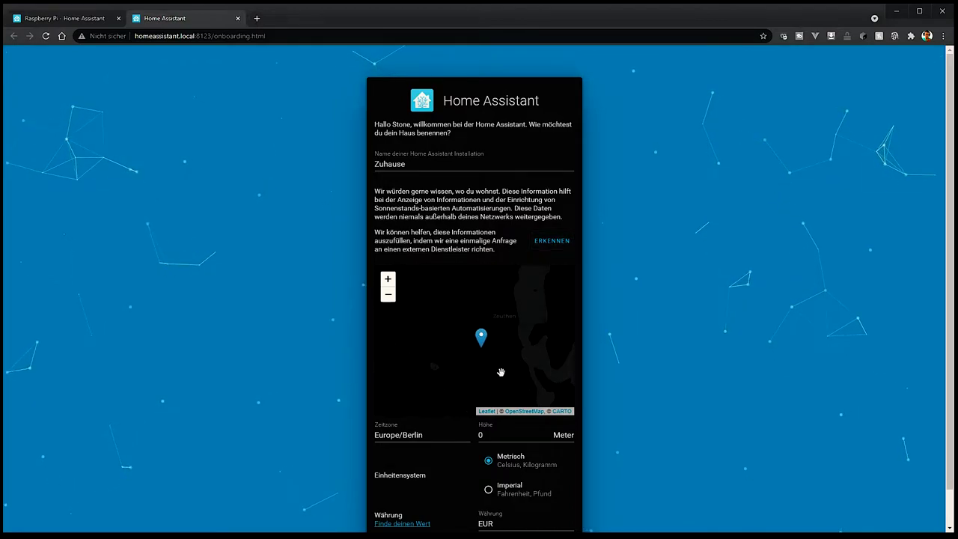
pyautogui.moveTo(480, 335); pyautogui.dragTo(496, 287)
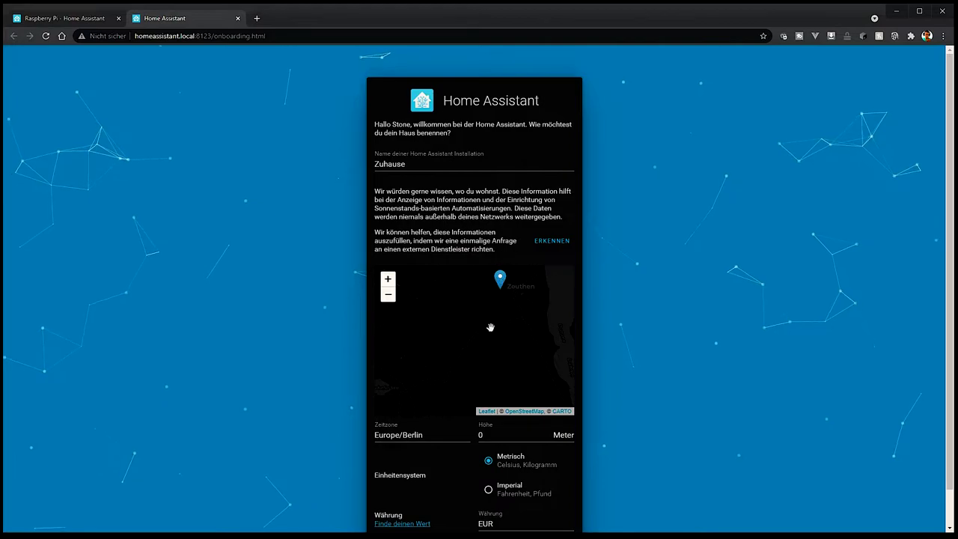
pyautogui.moveTo(489, 327); pyautogui.dragTo(463, 428)
pyautogui.moveTo(475, 378); pyautogui.dragTo(477, 290)
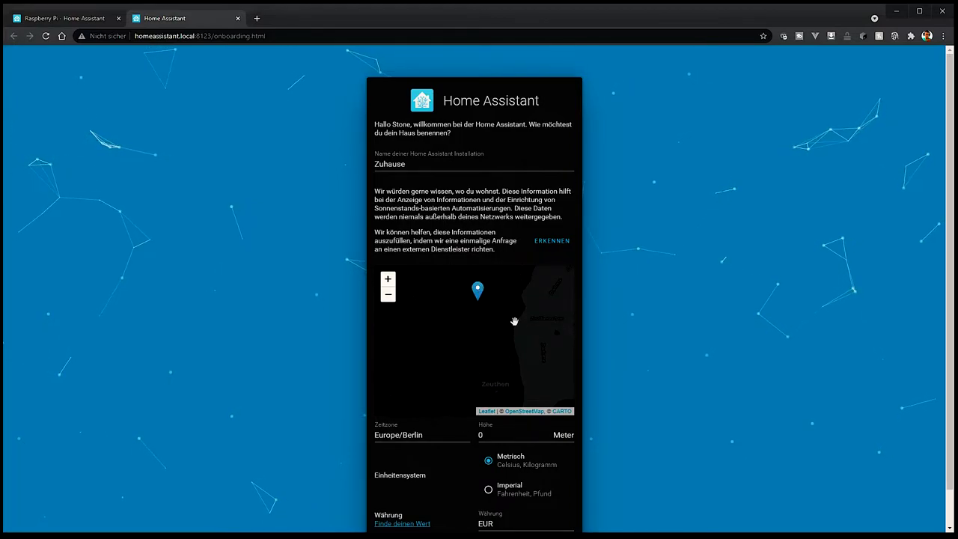
pyautogui.moveTo(513, 320)
pyautogui.mouseDown()
pyautogui.moveTo(498, 325)
pyautogui.moveTo(475, 423)
pyautogui.mouseUp()
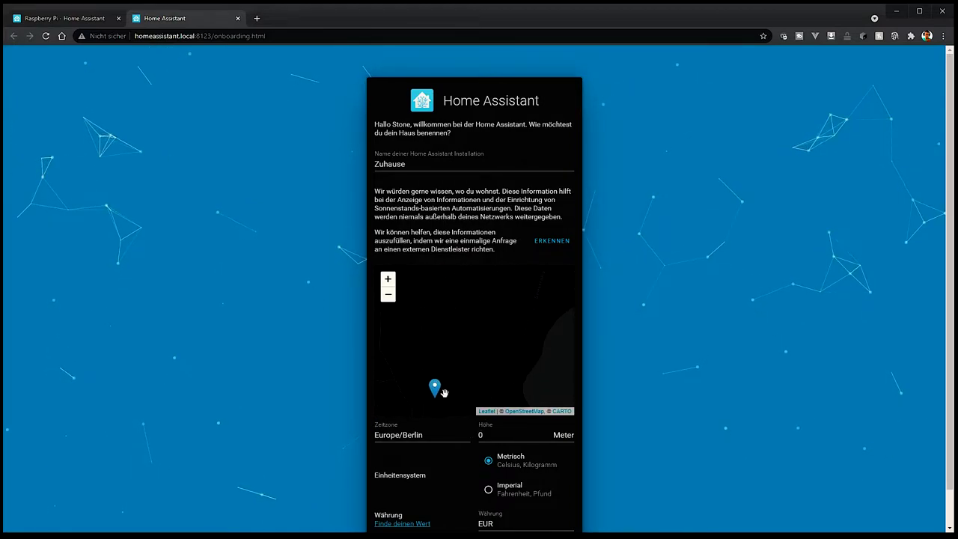
pyautogui.moveTo(448, 374)
pyautogui.mouseDown()
pyautogui.moveTo(494, 322)
pyautogui.moveTo(462, 337)
pyautogui.moveTo(426, 389)
pyautogui.mouseUp()
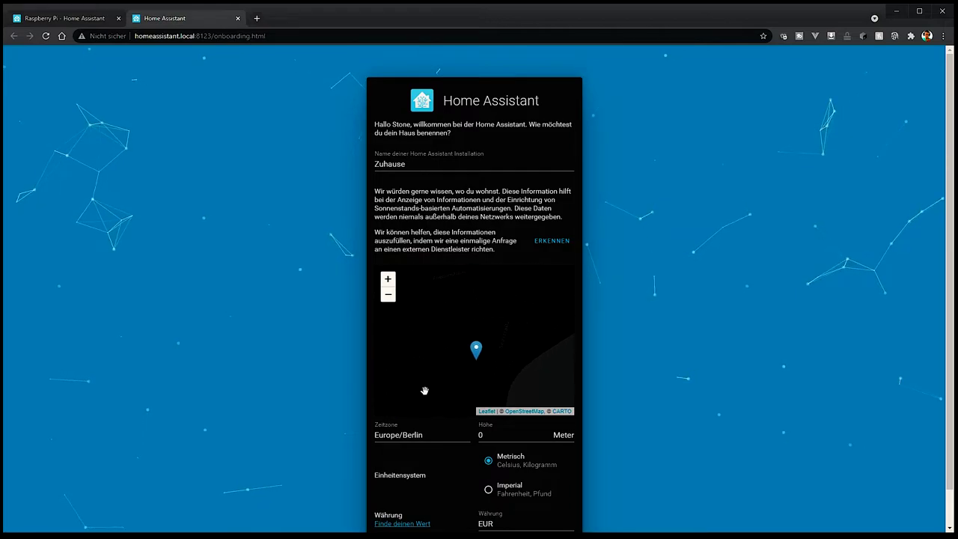
pyautogui.moveTo(475, 344); pyautogui.dragTo(476, 320)
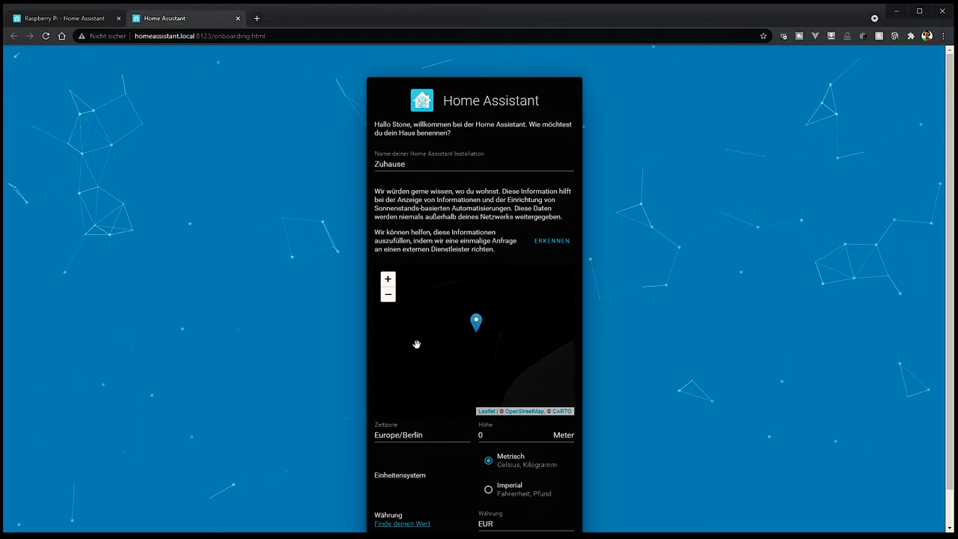
# Set the home's elevation to 34 metres and continue the onboarding with the metric system and EUR
pyautogui.scroll(-1, 441, 449)
pyautogui.click(487, 391)
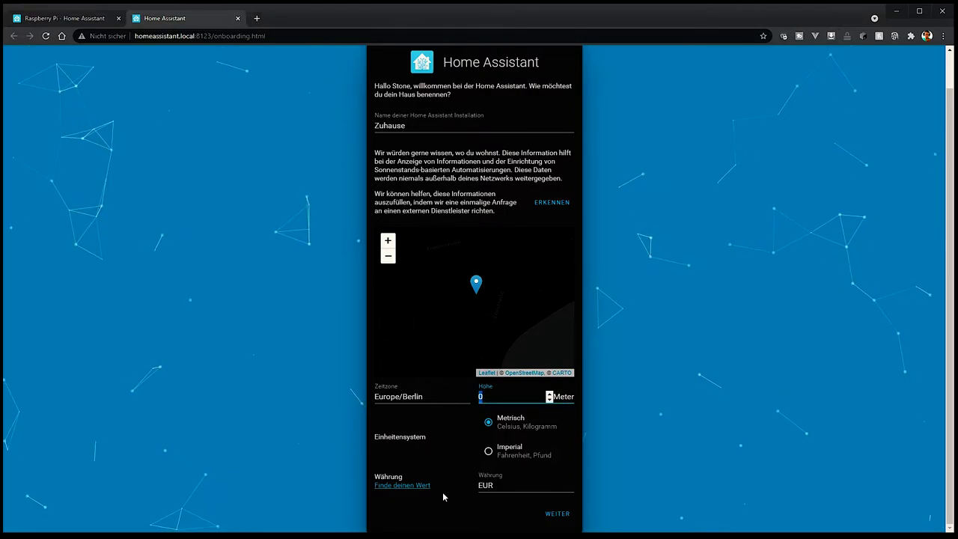
pyautogui.write('34')
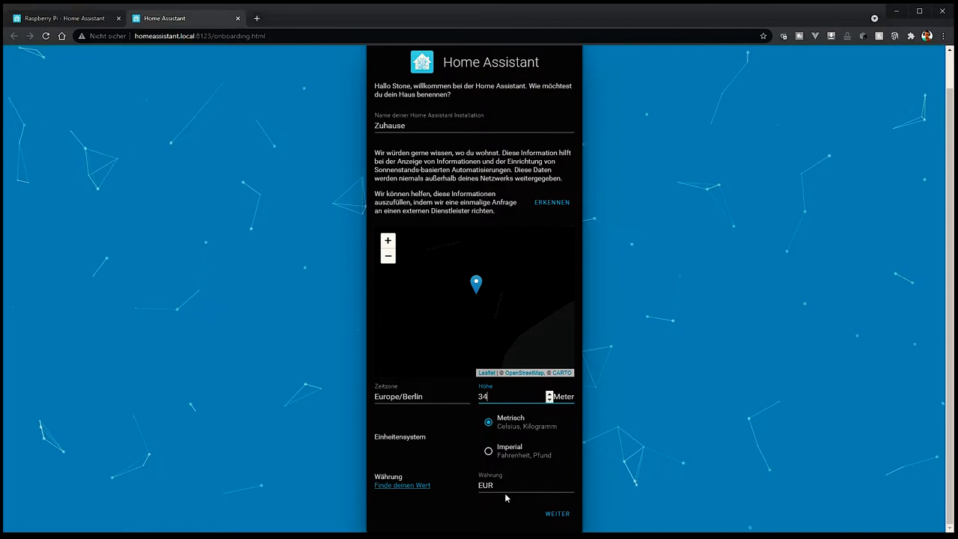
pyautogui.click(553, 514)
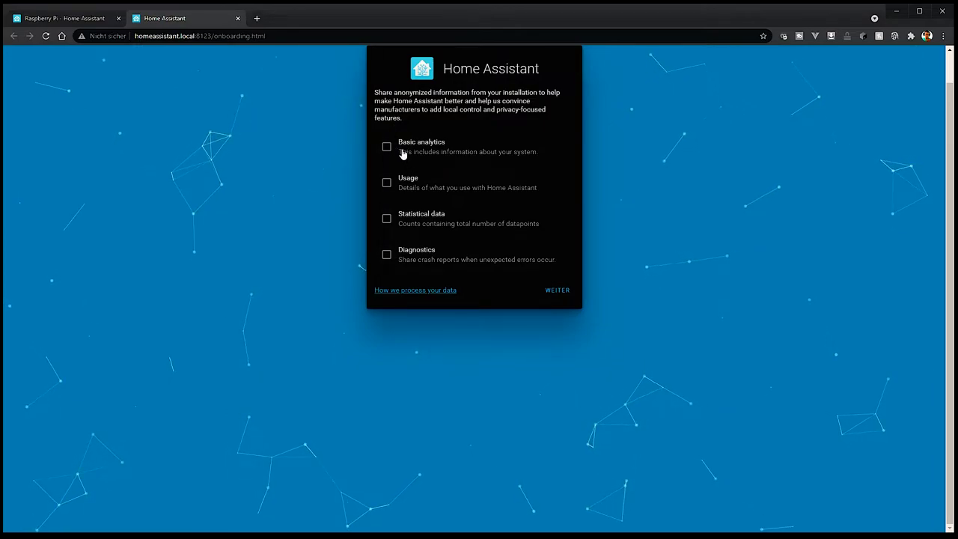
# Enable only Diagnostics crash-report sharing and continue to the integrations page
pyautogui.click(386, 255)
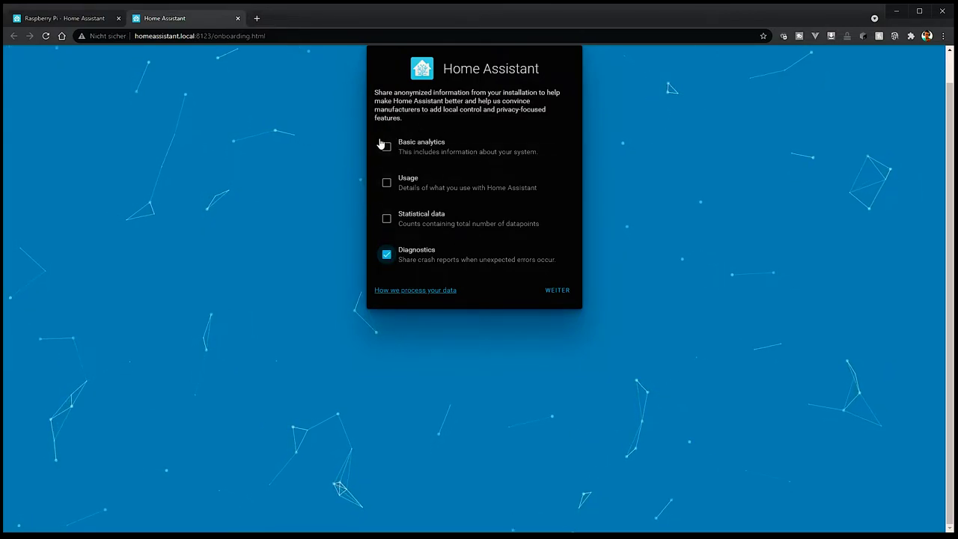
pyautogui.click(558, 291)
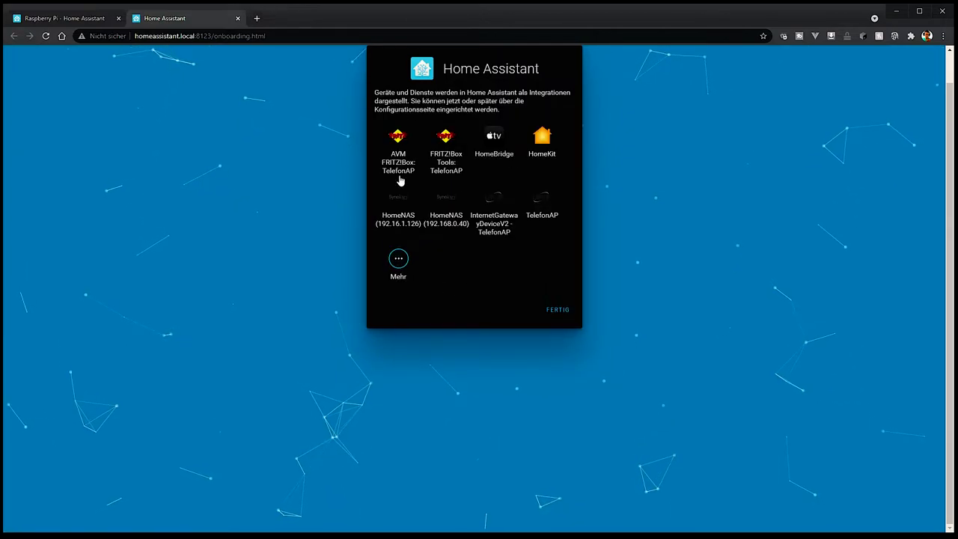
# Check the list of additional integrations, finish the onboarding without adding any, and choose to stay logged in
pyautogui.click(399, 260)
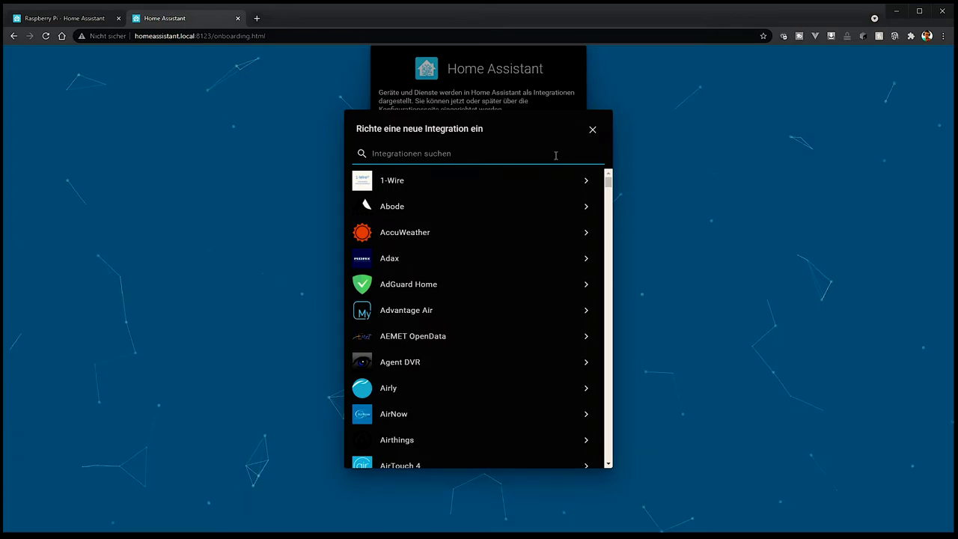
pyautogui.click(592, 130)
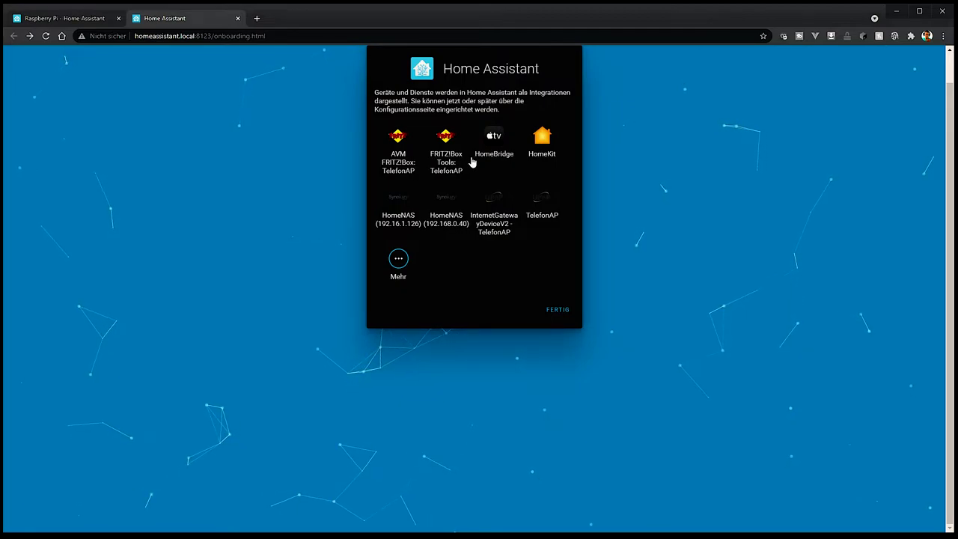
pyautogui.click(556, 311)
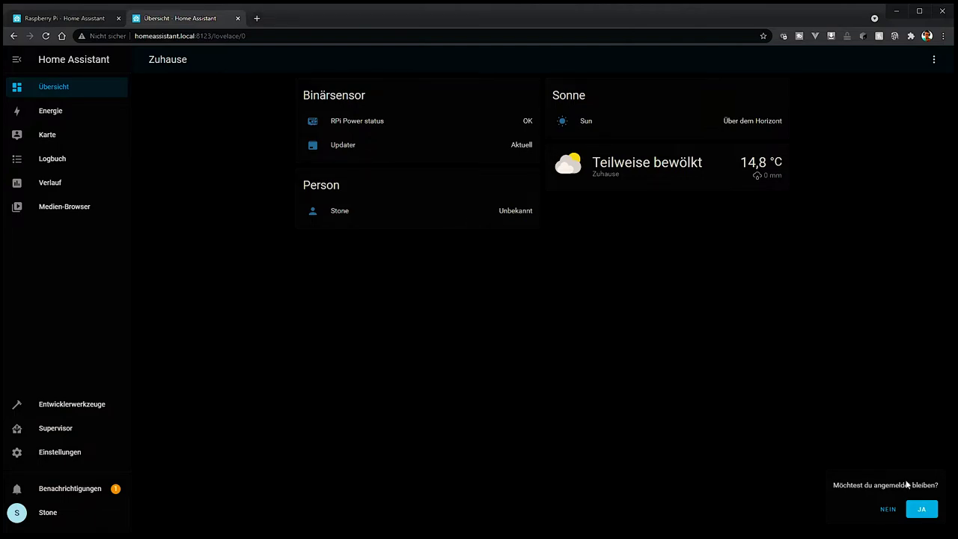
pyautogui.click(917, 513)
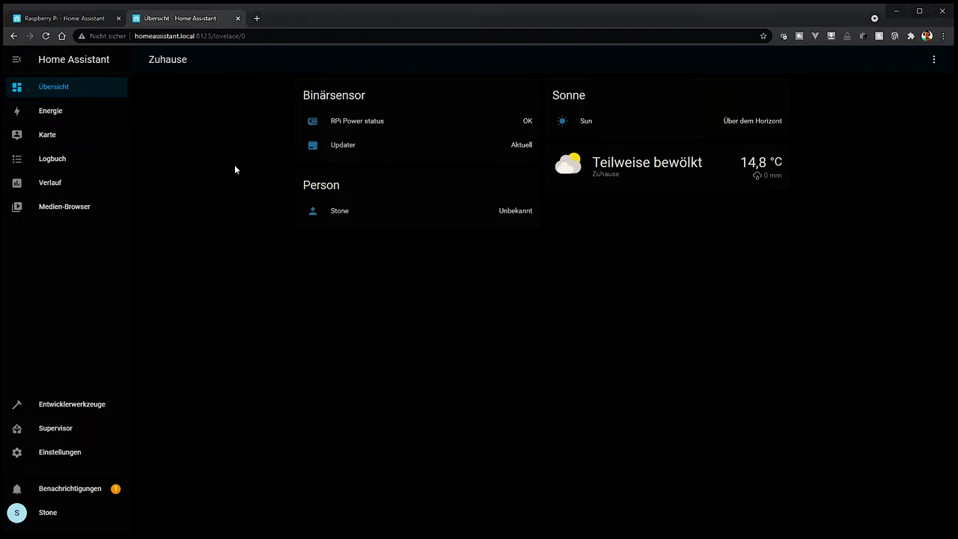
# Look over the Energie setup, the Karte and the Logbuch pages of the new installation
pyautogui.click(72, 113)
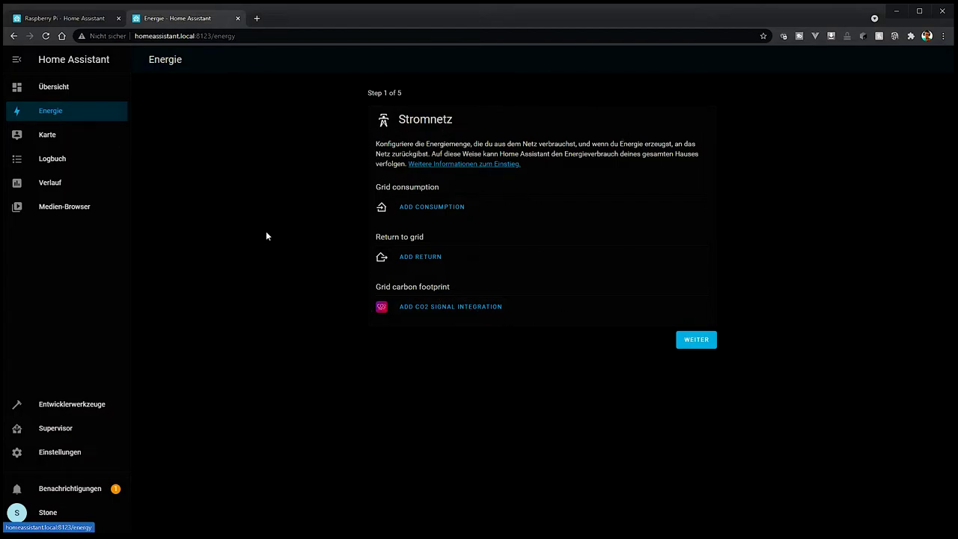
pyautogui.click(79, 137)
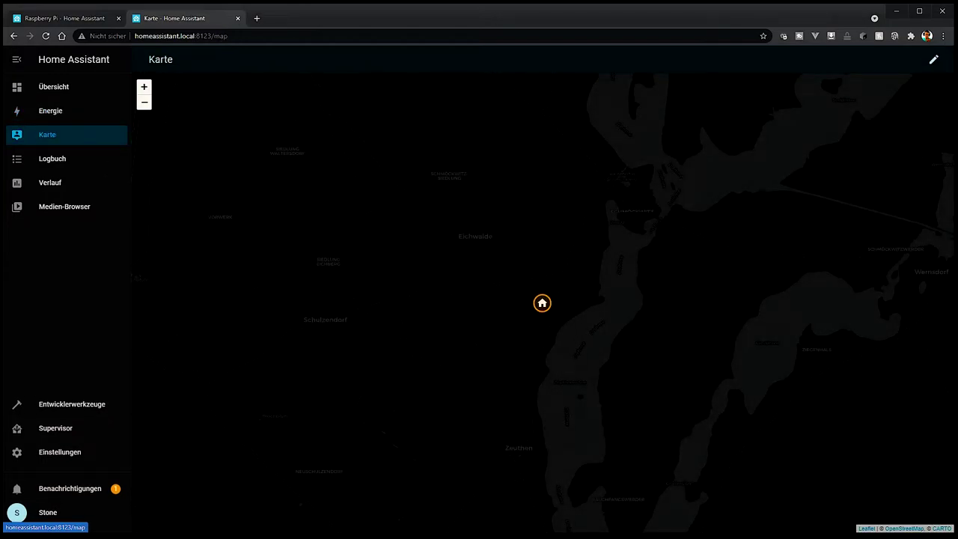
pyautogui.click(77, 160)
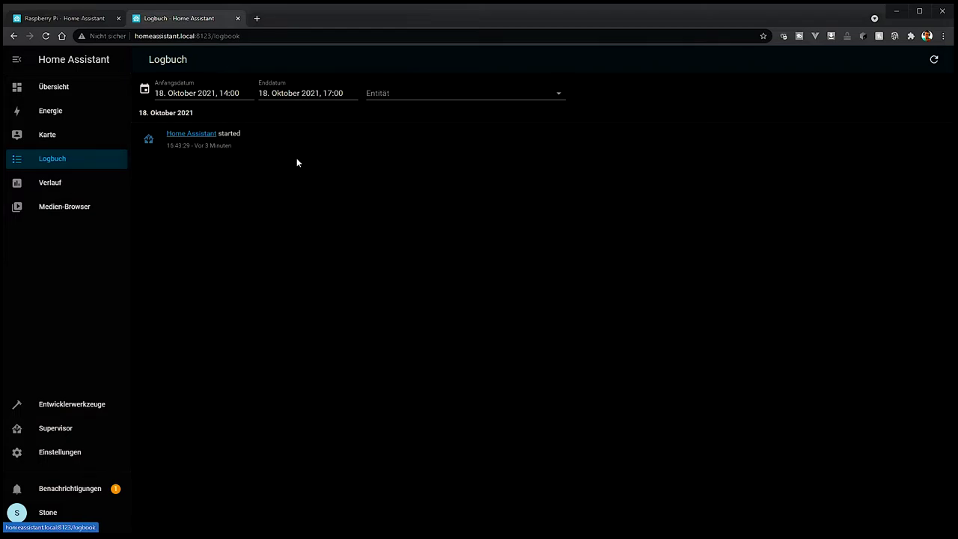
# Examine the Verlauf page with its selectable entities, and view the Medien-Browser
pyautogui.click(72, 182)
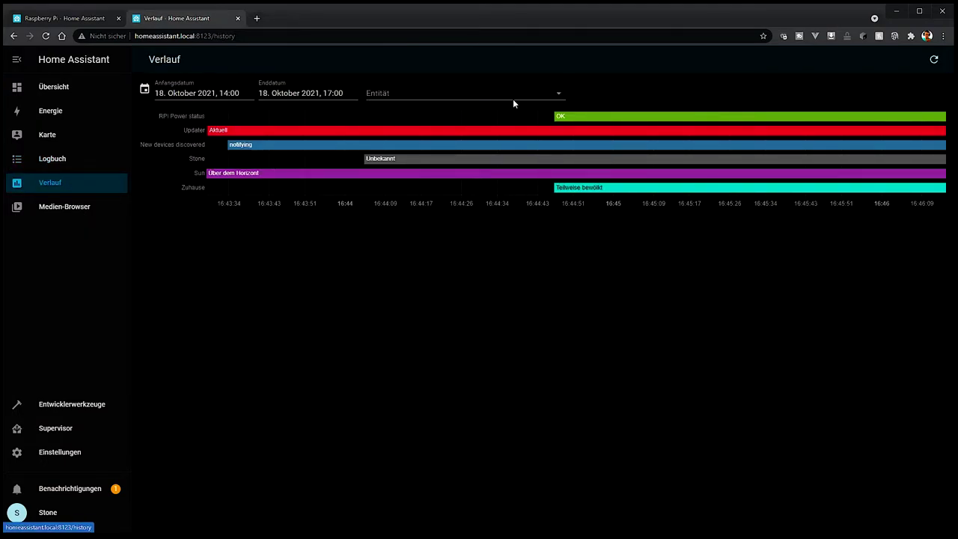
pyautogui.click(558, 96)
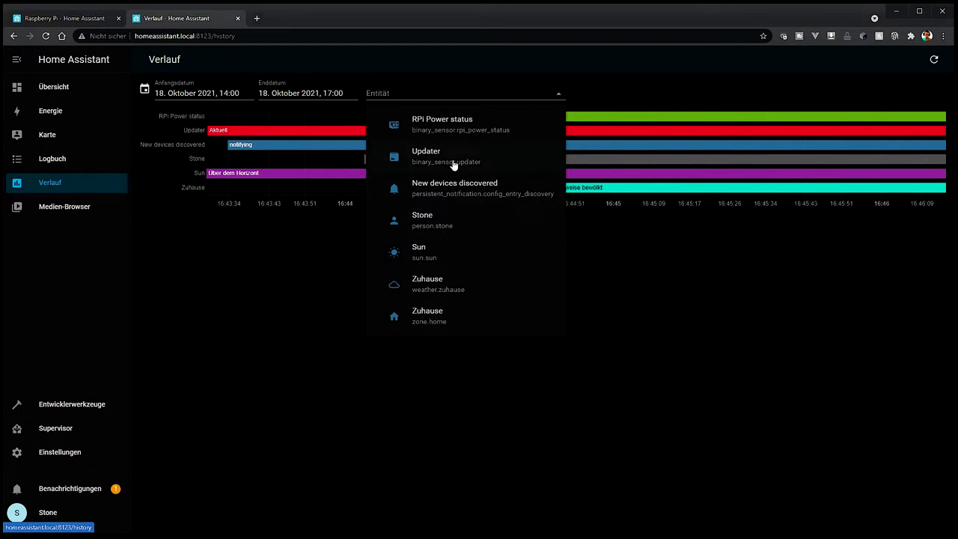
pyautogui.click(264, 293)
pyautogui.click(89, 207)
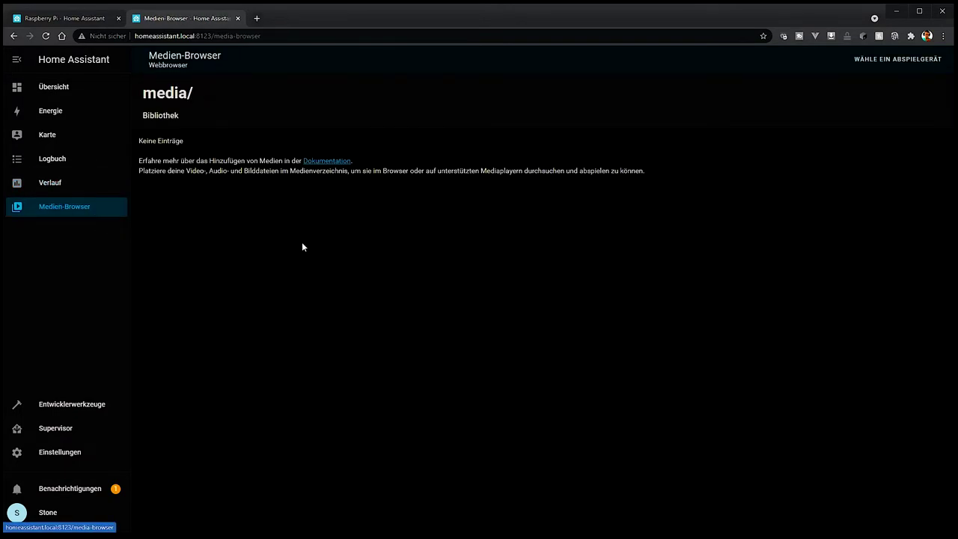
# Go through the Entwicklerwerkzeuge: Zustände, Dienste with its list of available services, Template, Ereignisse and Statistik
pyautogui.click(91, 406)
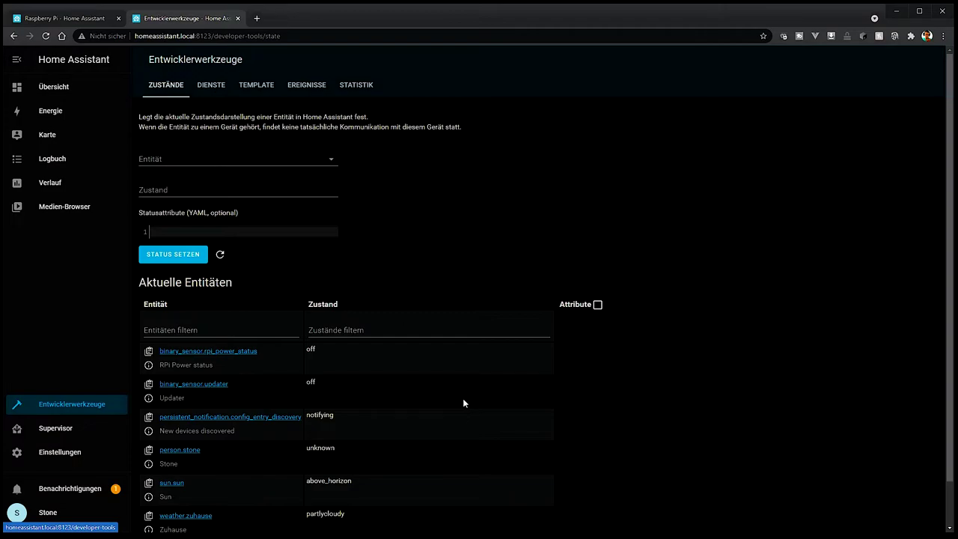
pyautogui.click(213, 85)
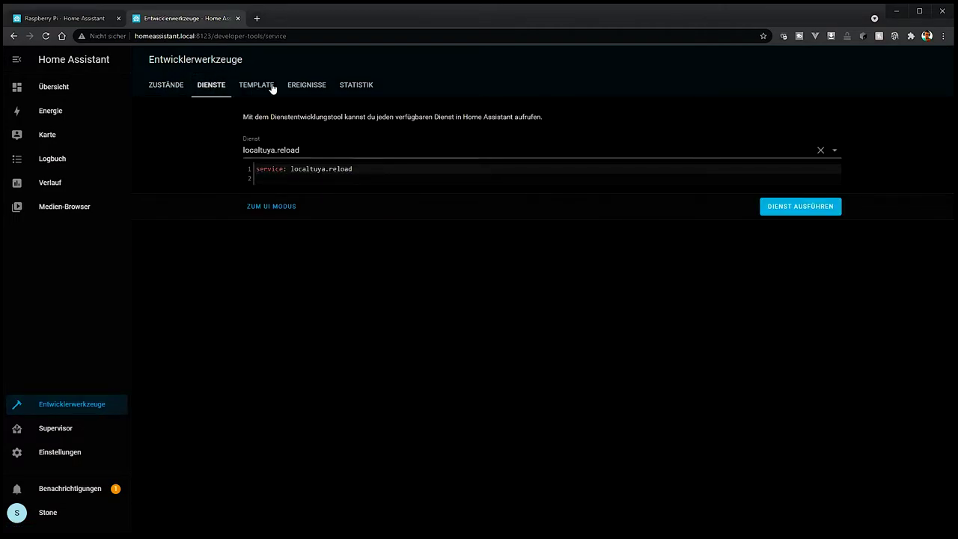
pyautogui.click(252, 150)
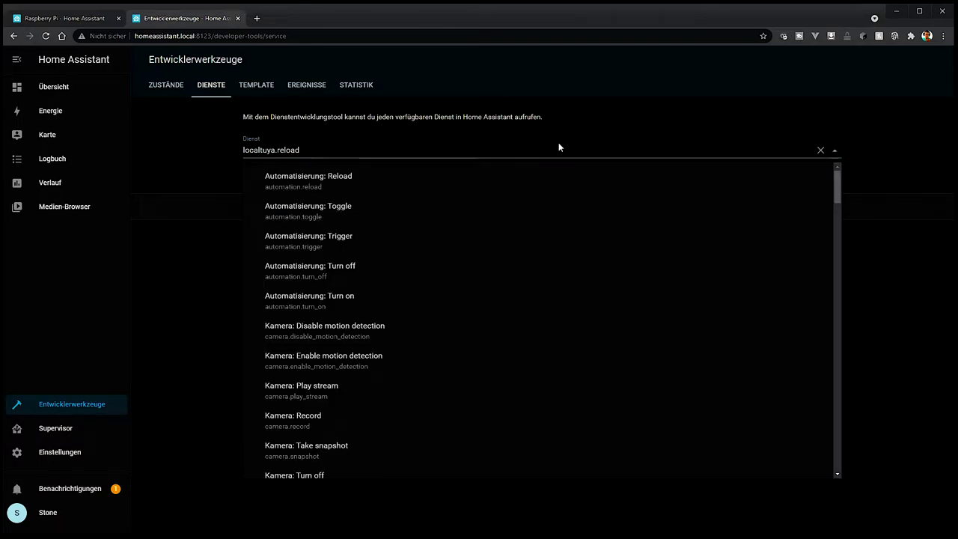
pyautogui.click(281, 98)
pyautogui.click(263, 89)
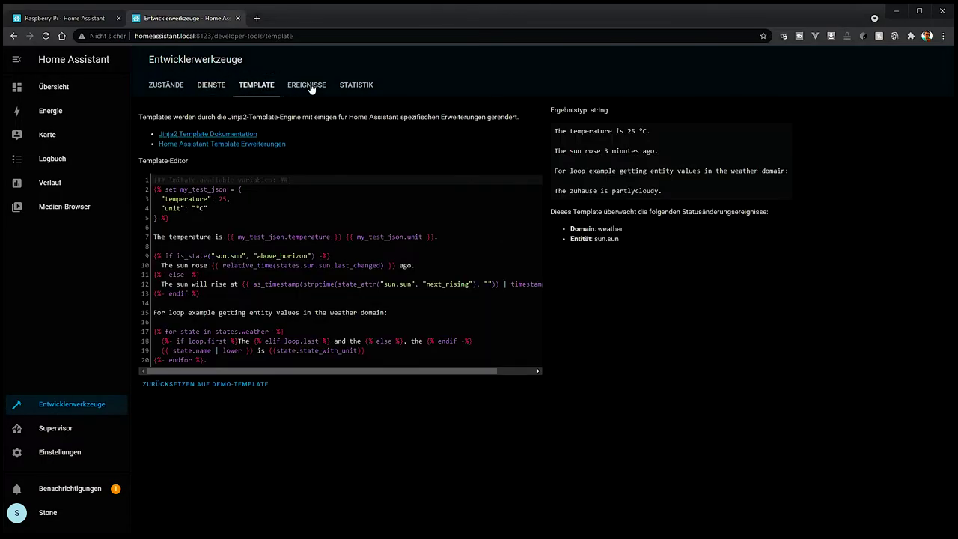
pyautogui.click(317, 89)
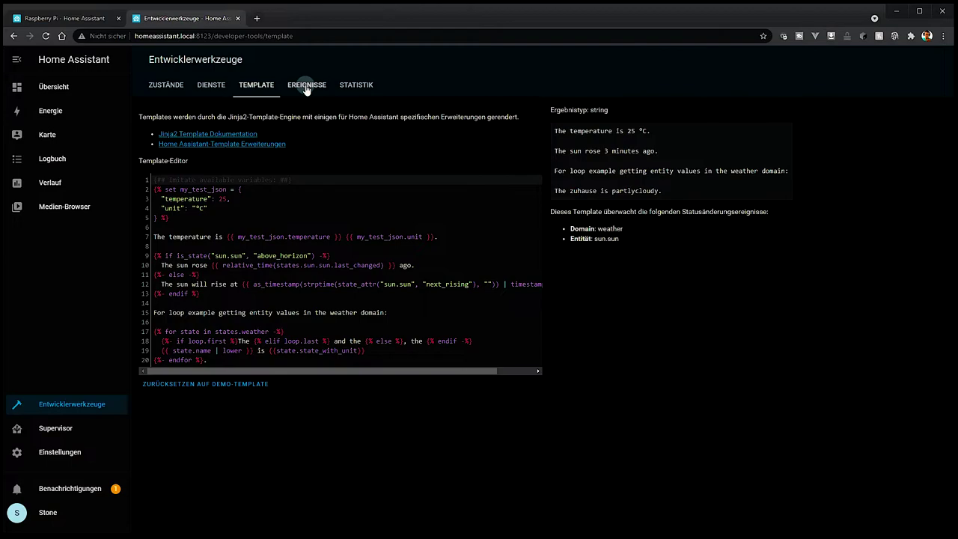
pyautogui.click(363, 88)
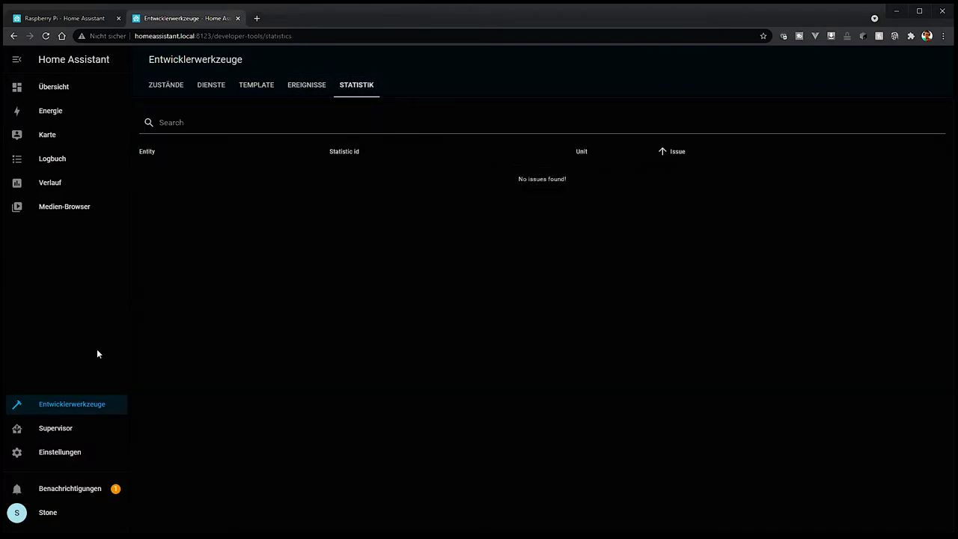
# Inspect the Supervisor's Dashboard, Add-on Store, Backups and System pages
pyautogui.click(59, 436)
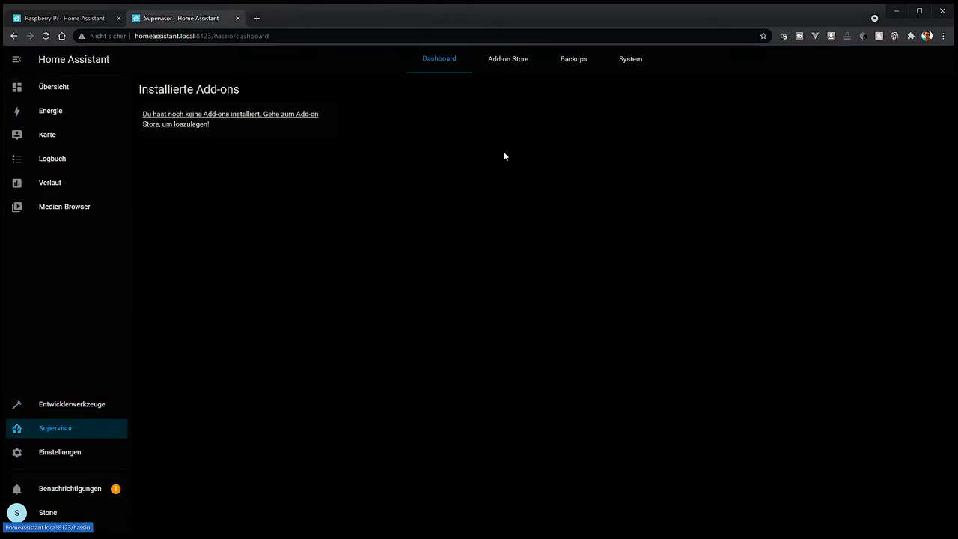
pyautogui.click(505, 64)
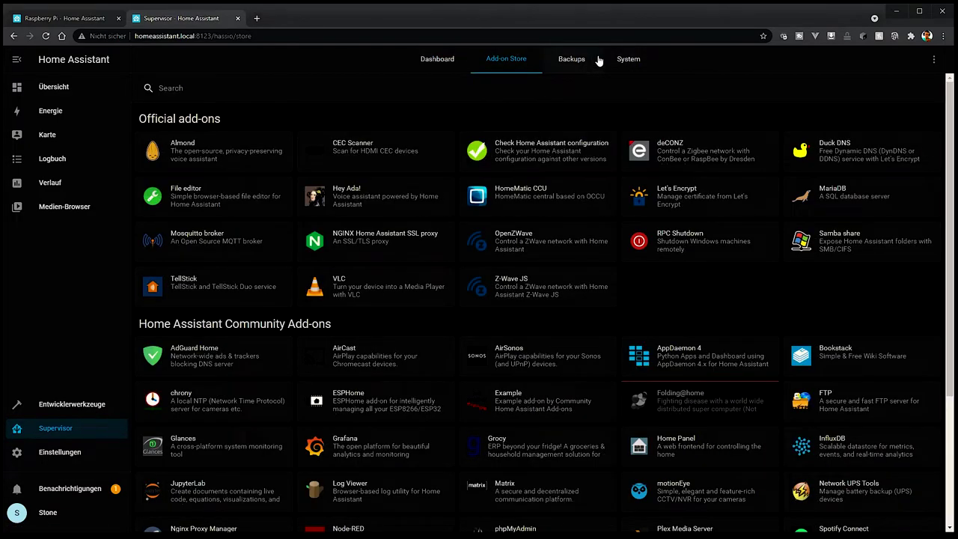
pyautogui.click(591, 59)
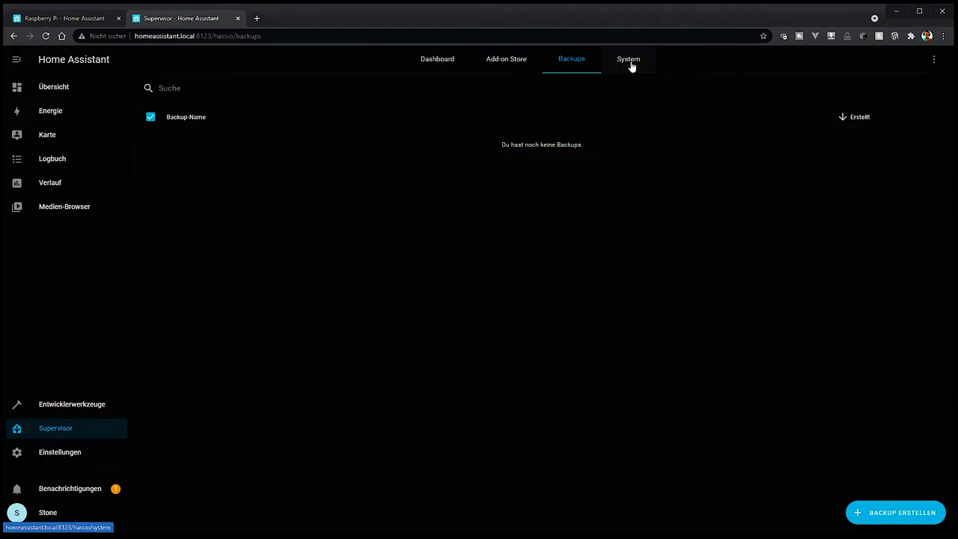
pyautogui.click(631, 66)
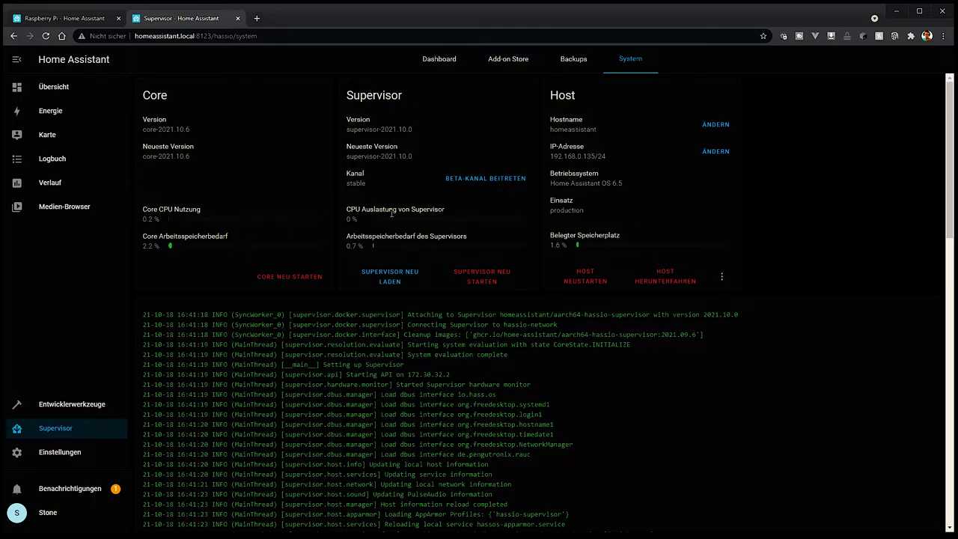
# Review the configuration categories in the Einstellungen, from Integrationen and Automatisierungen through to Serversteuerung, Logs and Info
pyautogui.click(60, 451)
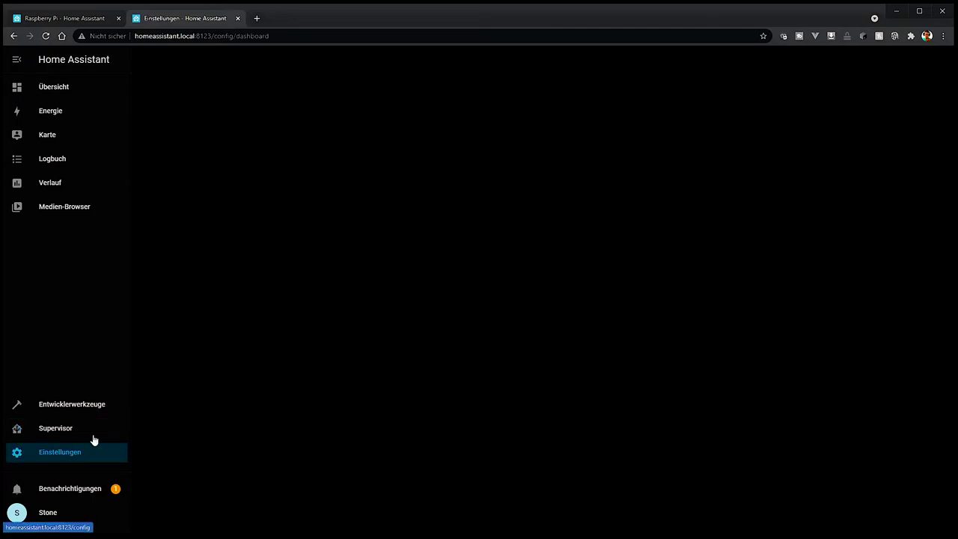
pyautogui.scroll(-5, 696, 154)
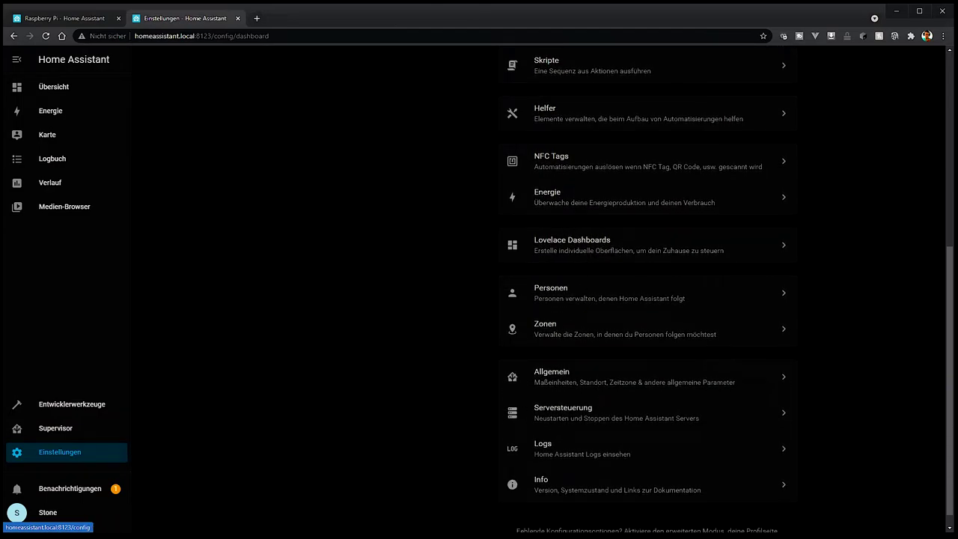
pyautogui.scroll(-1, 622, 400)
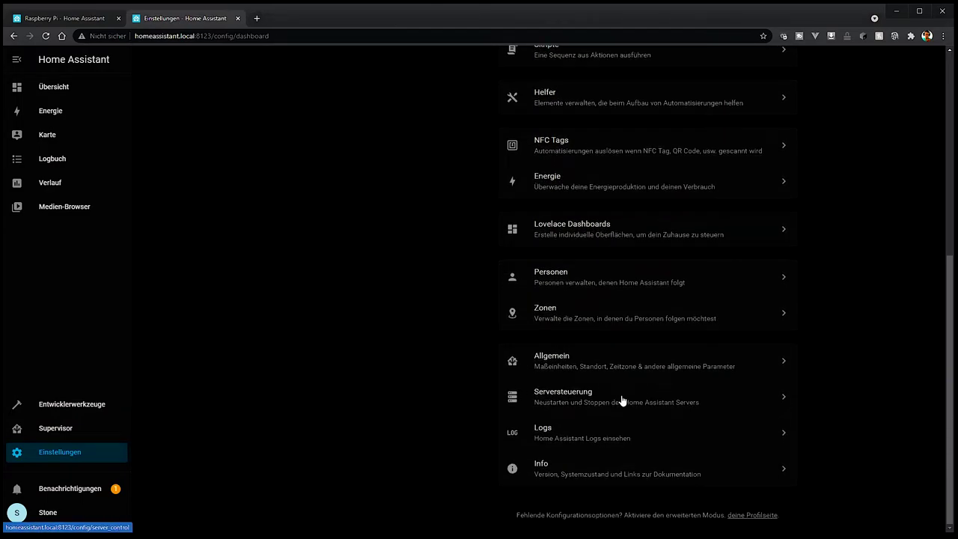
pyautogui.scroll(2, 639, 327)
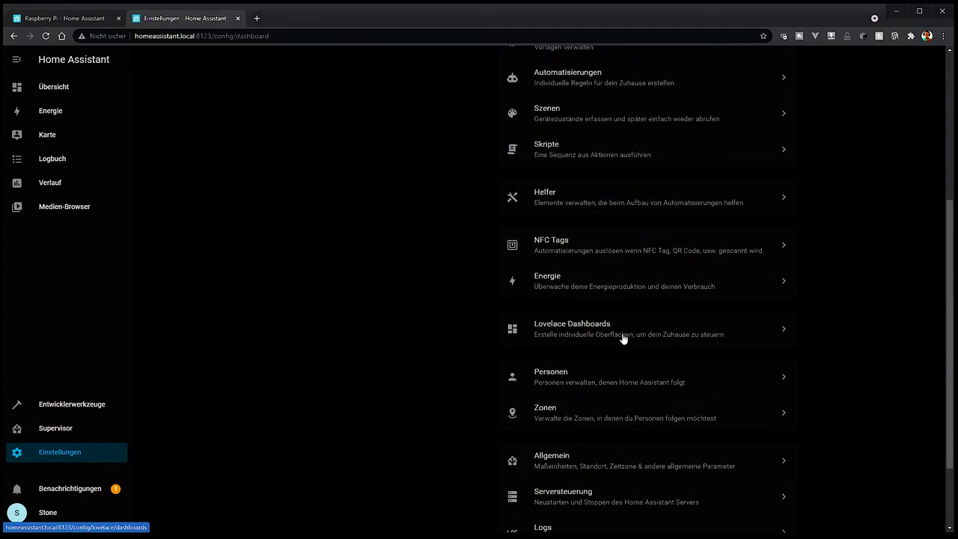
pyautogui.scroll(2, 579, 180)
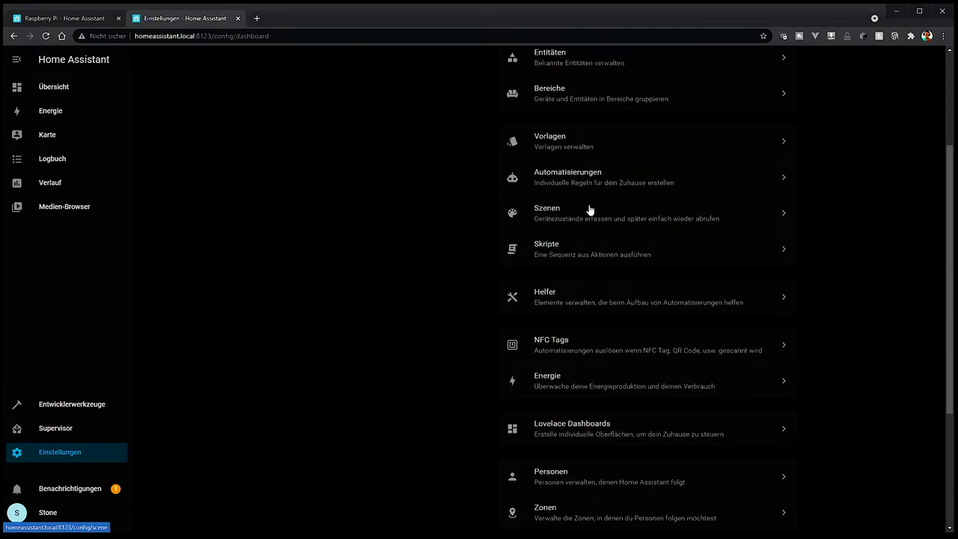
pyautogui.scroll(1, 589, 181)
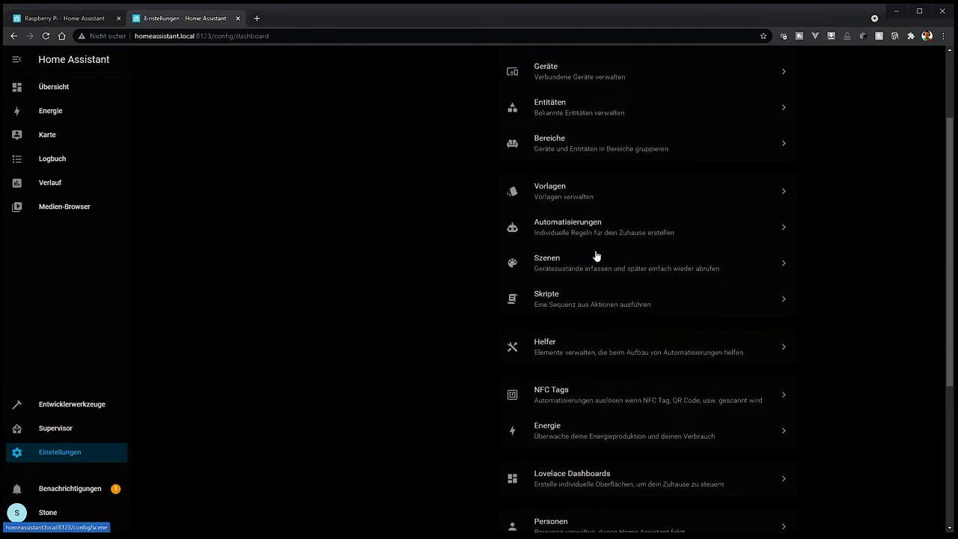
pyautogui.scroll(4, 596, 254)
pyautogui.scroll(-5, 502, 246)
pyautogui.scroll(-2, 607, 267)
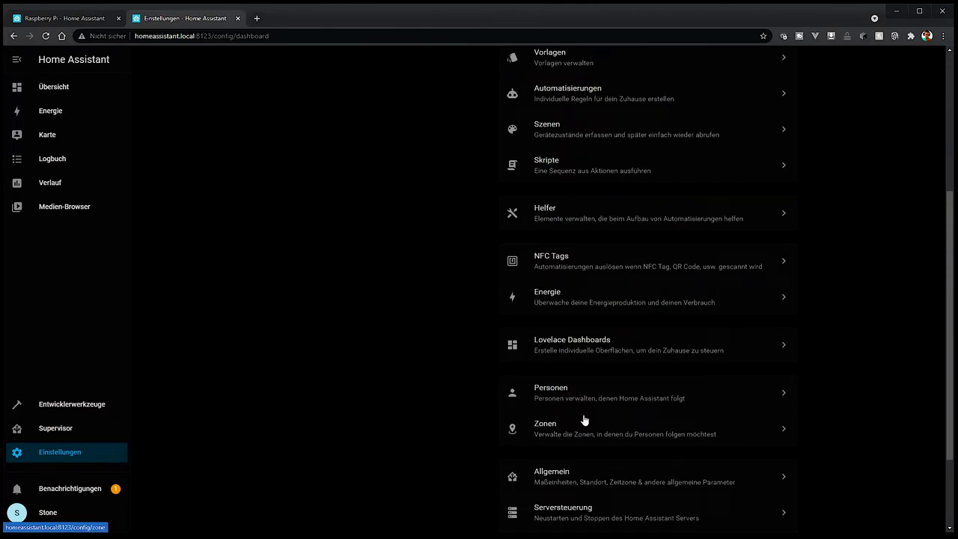
pyautogui.scroll(-2, 619, 514)
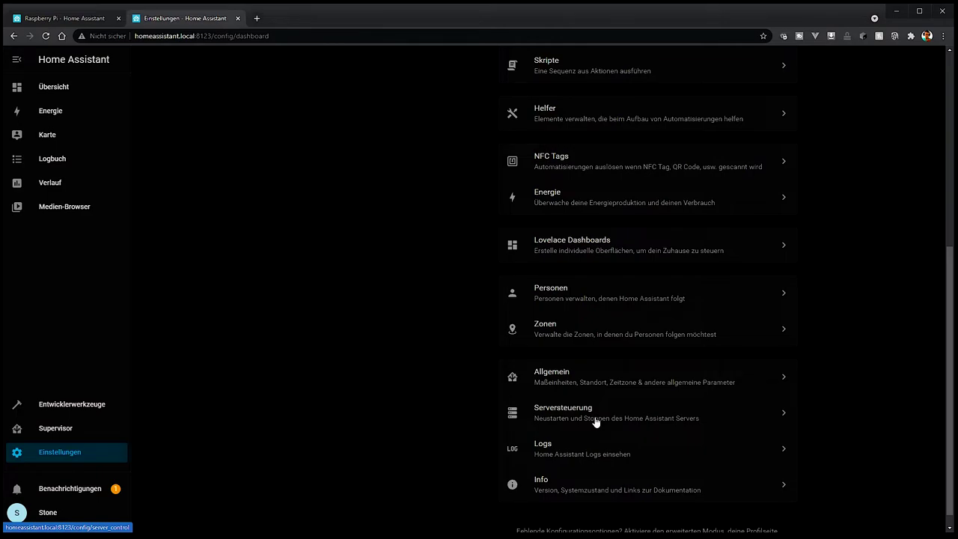
# Open the Benachrichtigungen and dismiss the "New devices discovered" notification
pyautogui.click(68, 488)
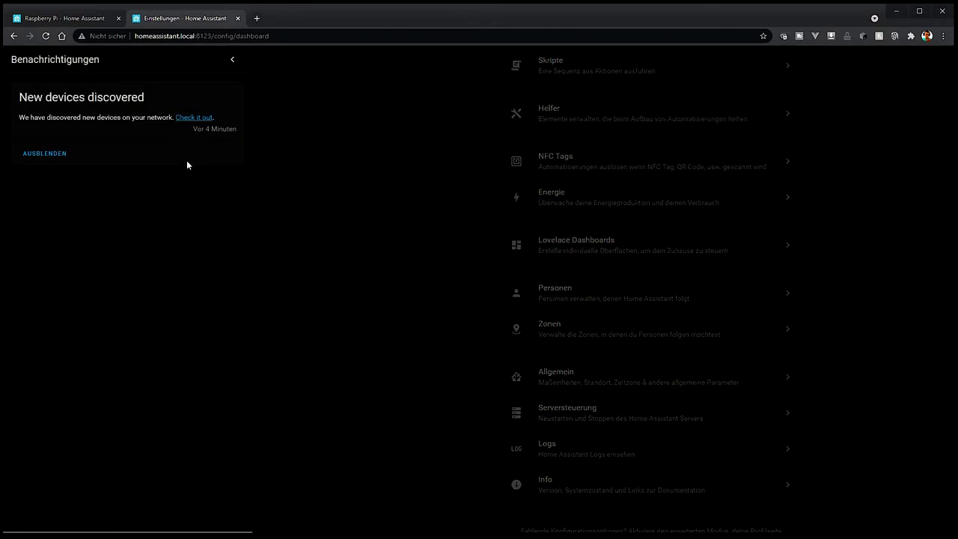
pyautogui.click(39, 155)
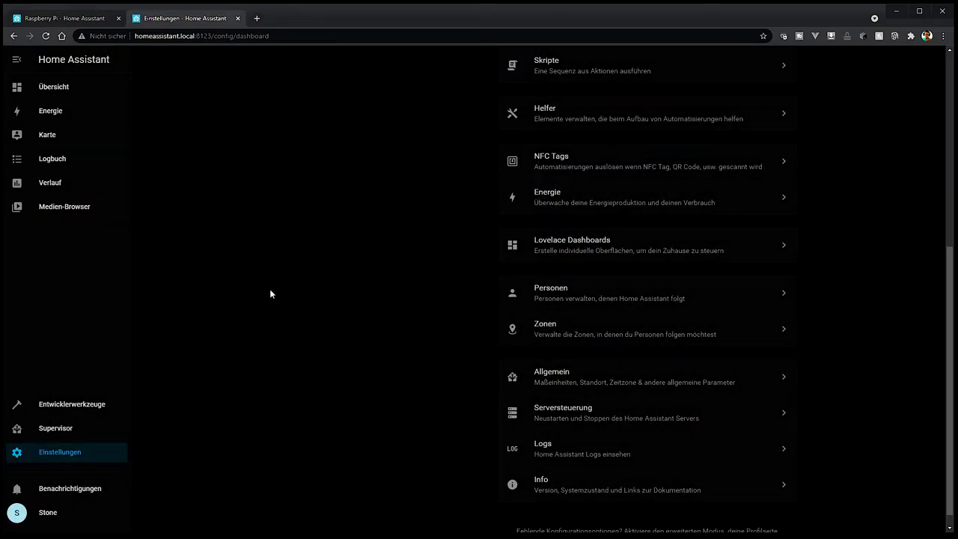
# Open the user profile, read the description of Erweiterter Modus and enable that option
pyautogui.click(41, 513)
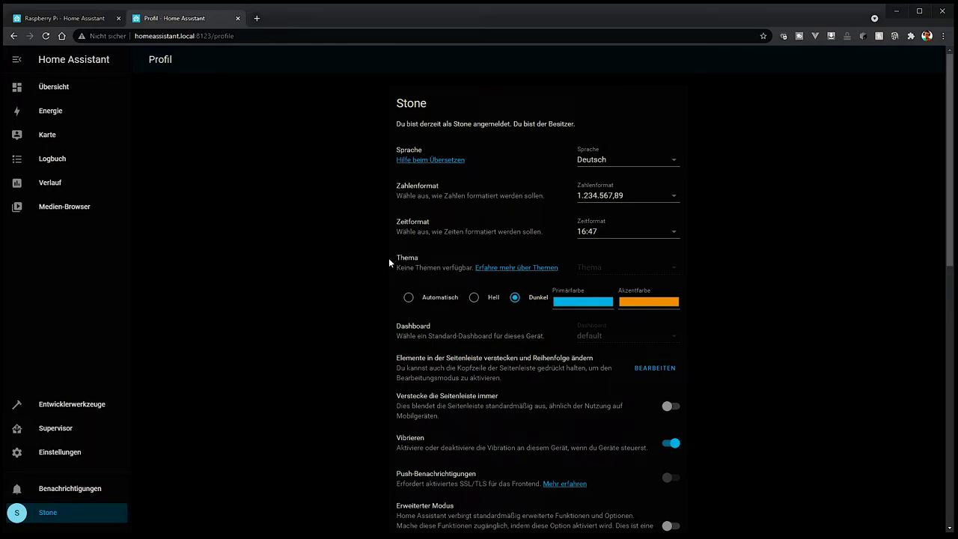
pyautogui.scroll(-4, 510, 215)
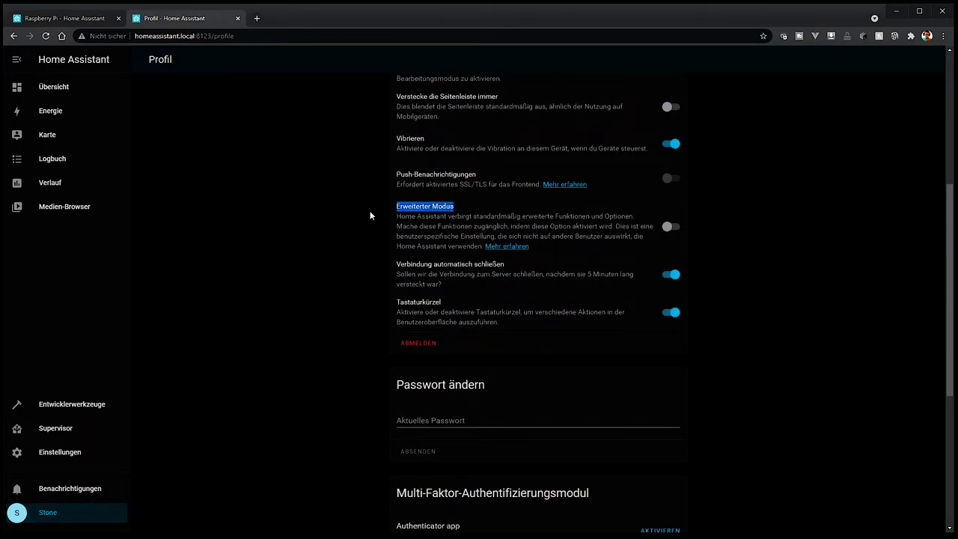
pyautogui.tripleClick(480, 217)
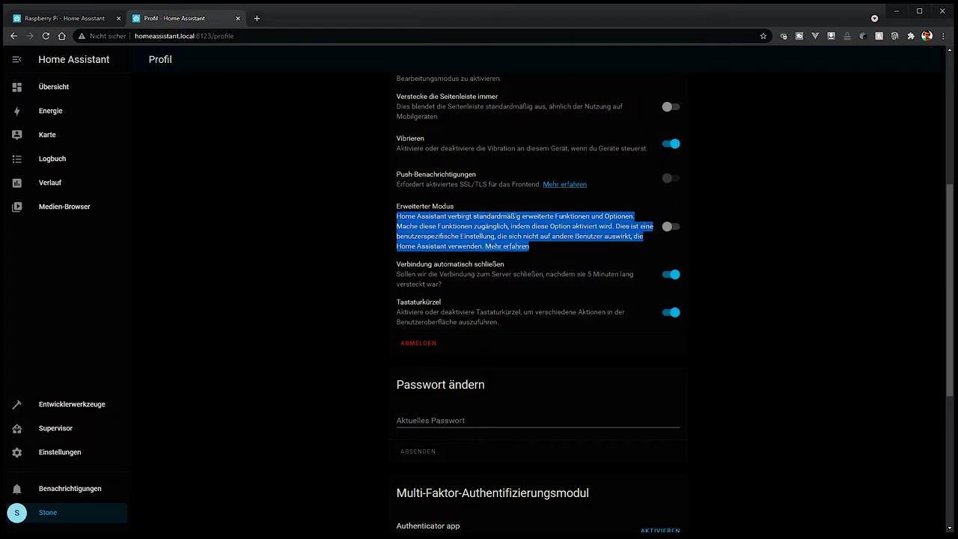
pyautogui.click(669, 227)
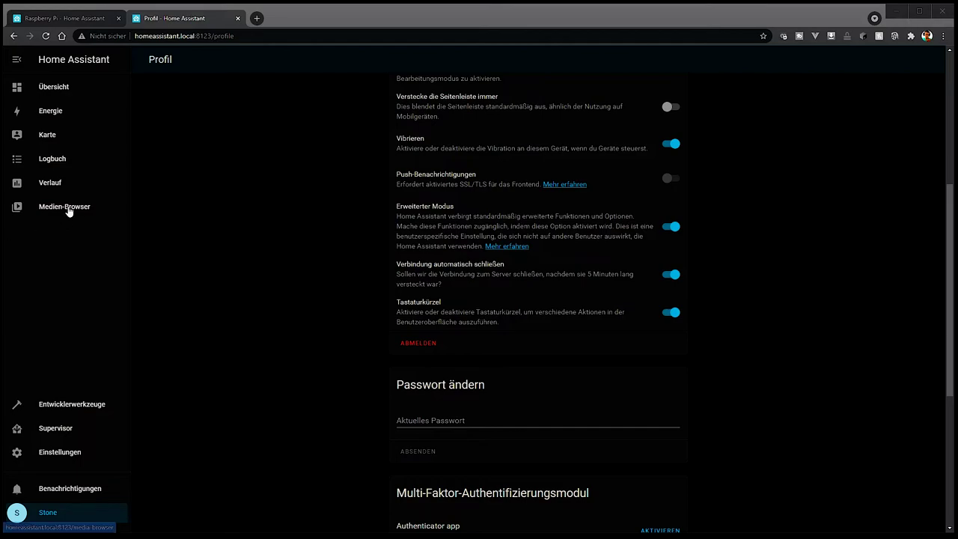
# Look at the Entwicklerwerkzeuge again and view the discovered devices and services under Integrationen in the Einstellungen
pyautogui.click(68, 408)
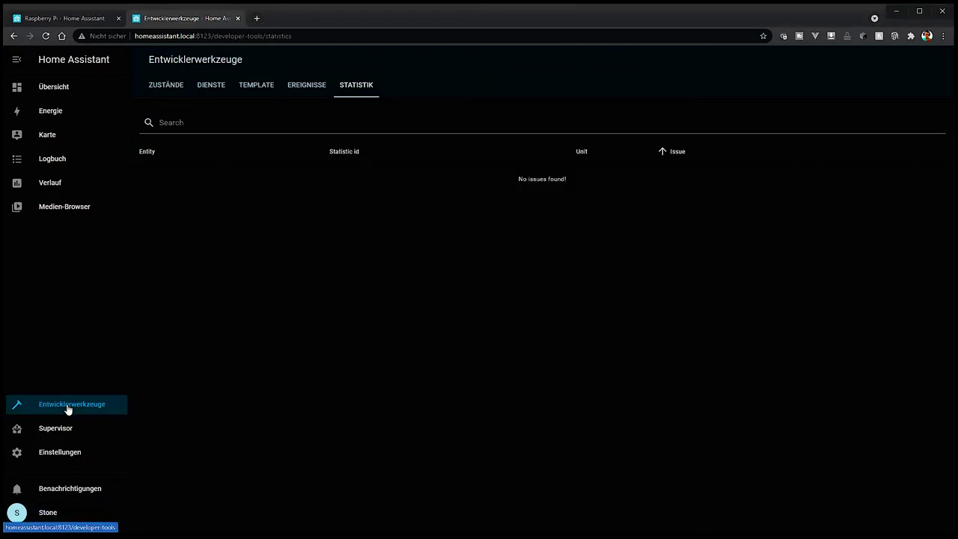
pyautogui.click(60, 451)
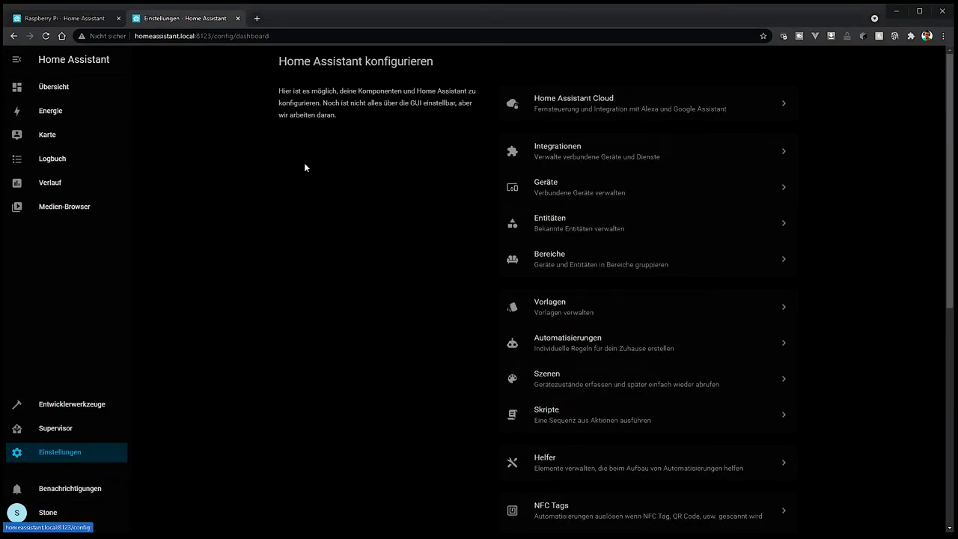
pyautogui.click(582, 152)
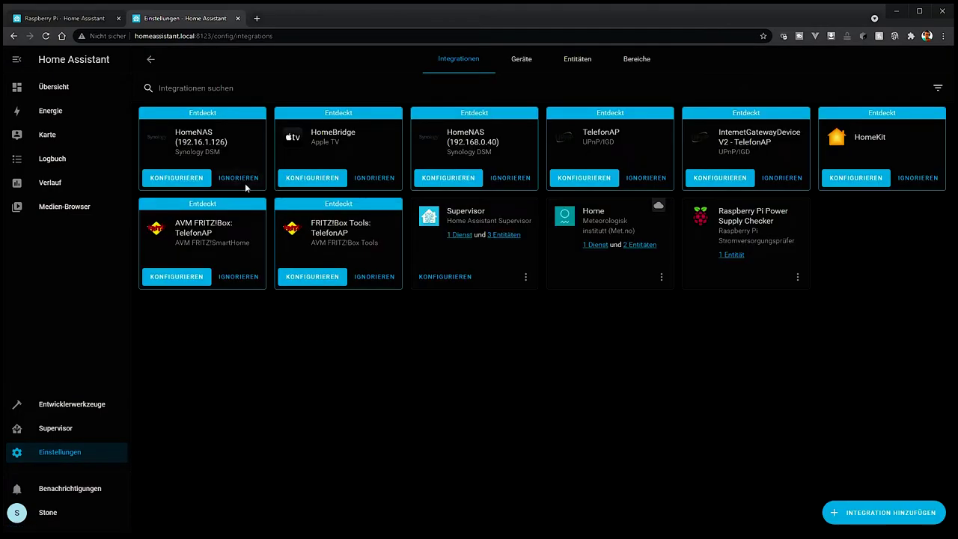
# Search the Supervisor's Add-on Store for "File" and install the File editor add-on
pyautogui.click(60, 431)
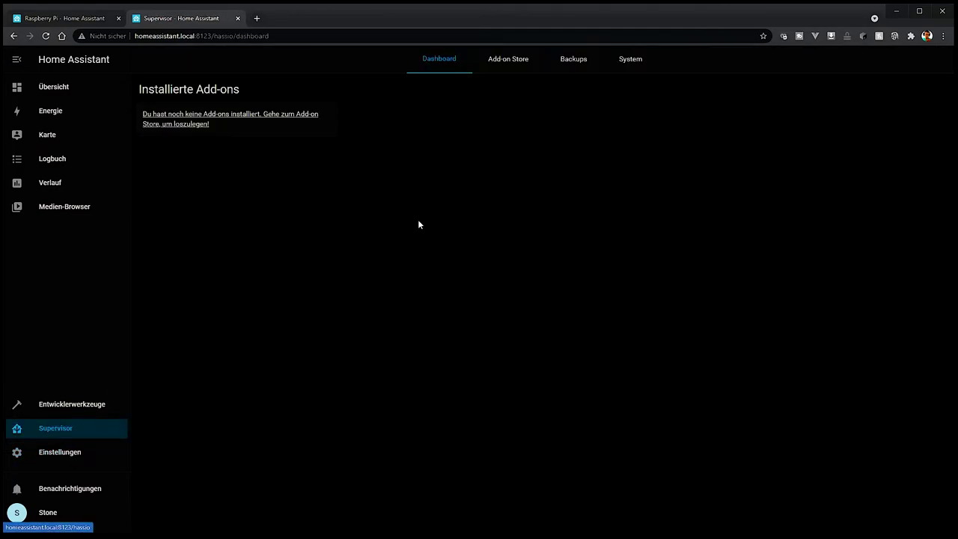
pyautogui.click(512, 61)
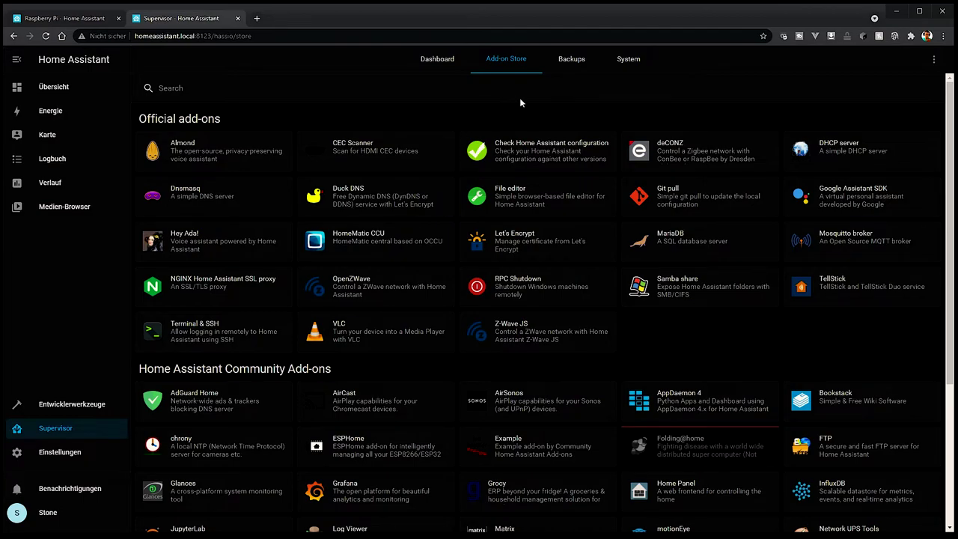
pyautogui.click(230, 88)
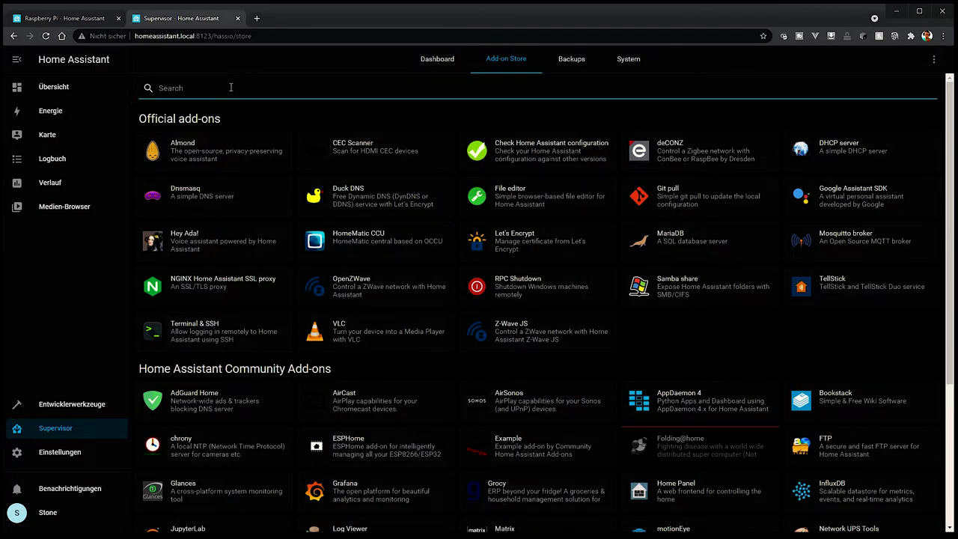
pyautogui.write('File')
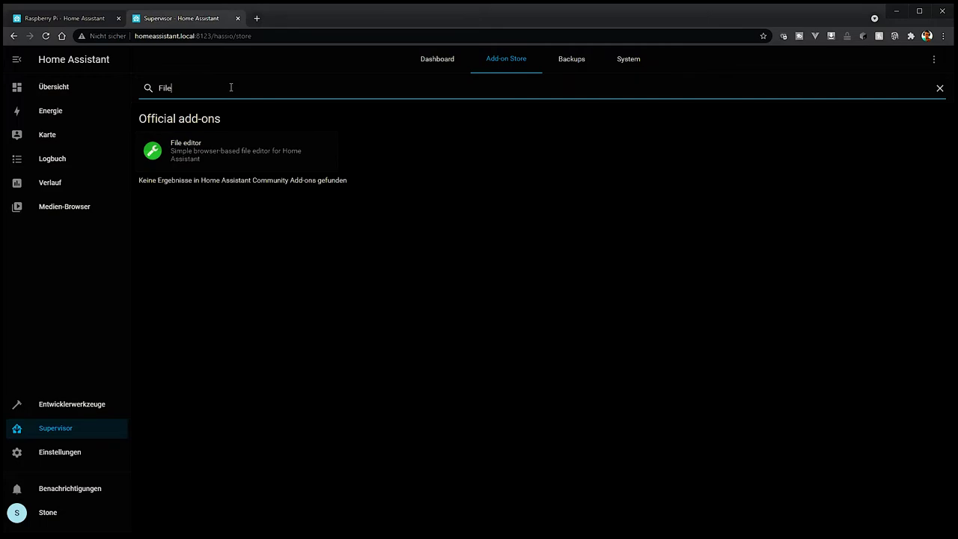
pyautogui.click(270, 147)
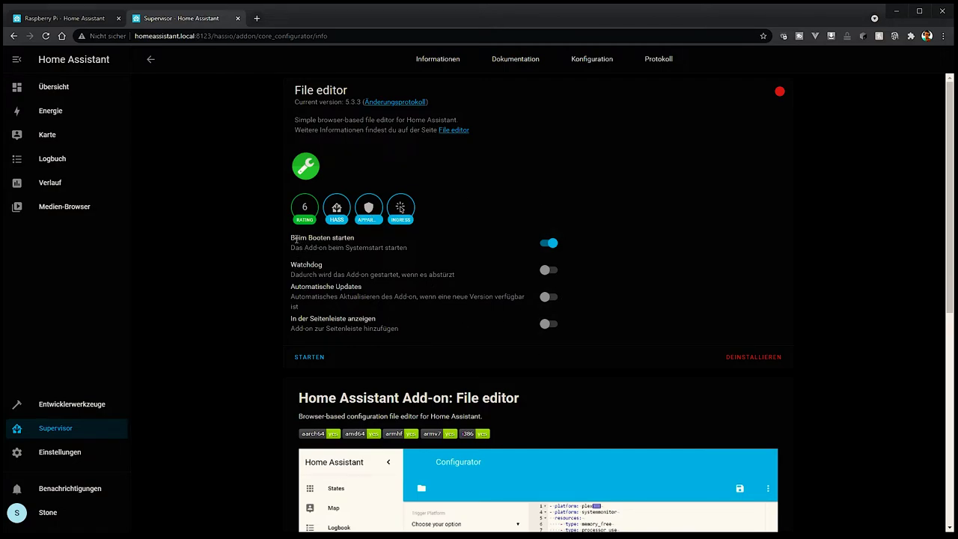
# Enable Watchdog, Automatische Updates and In der Seitenleiste anzeigen for the File editor, and start the add-on
pyautogui.moveTo(304, 247); pyautogui.dragTo(388, 248)
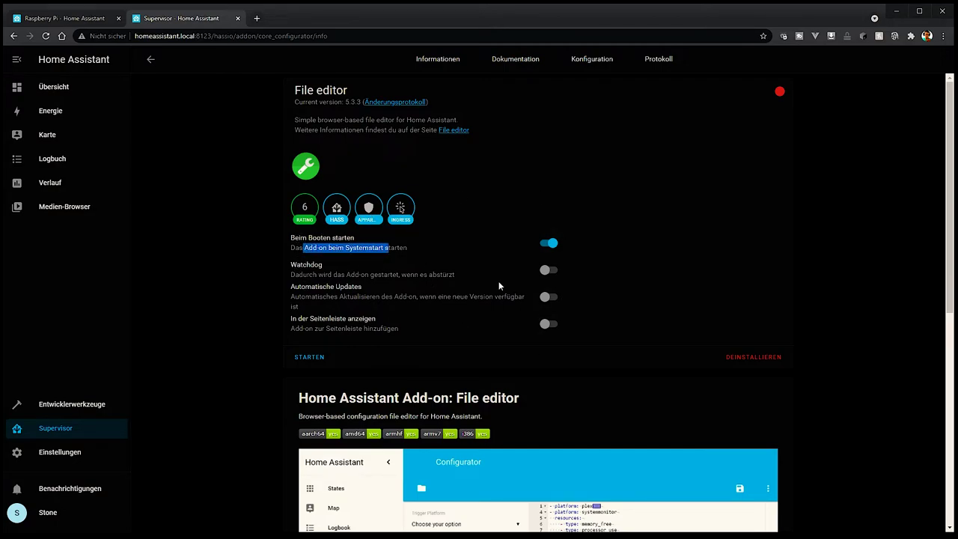
pyautogui.moveTo(298, 276); pyautogui.dragTo(429, 276)
pyautogui.click(292, 274)
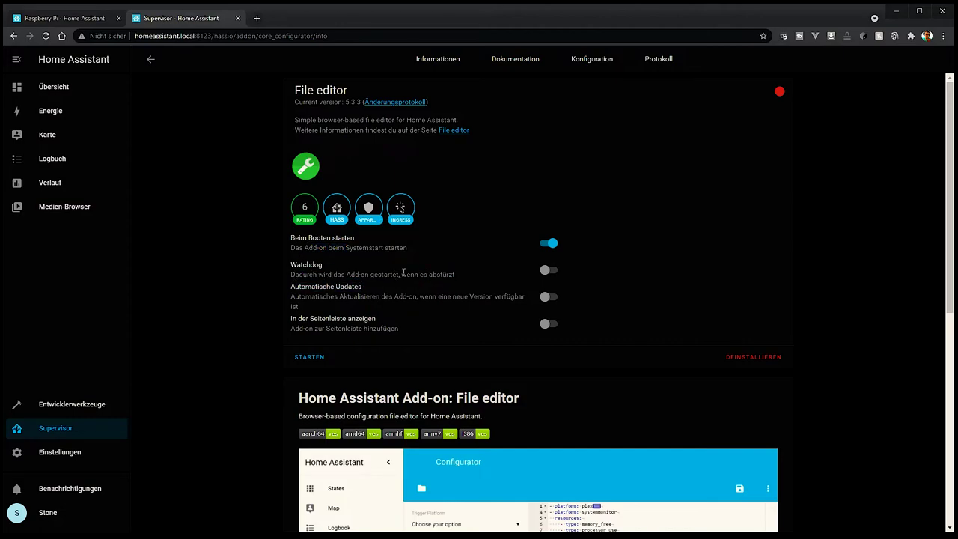
pyautogui.click(547, 276)
pyautogui.moveTo(315, 297); pyautogui.dragTo(528, 303)
pyautogui.click(489, 291)
pyautogui.click(547, 298)
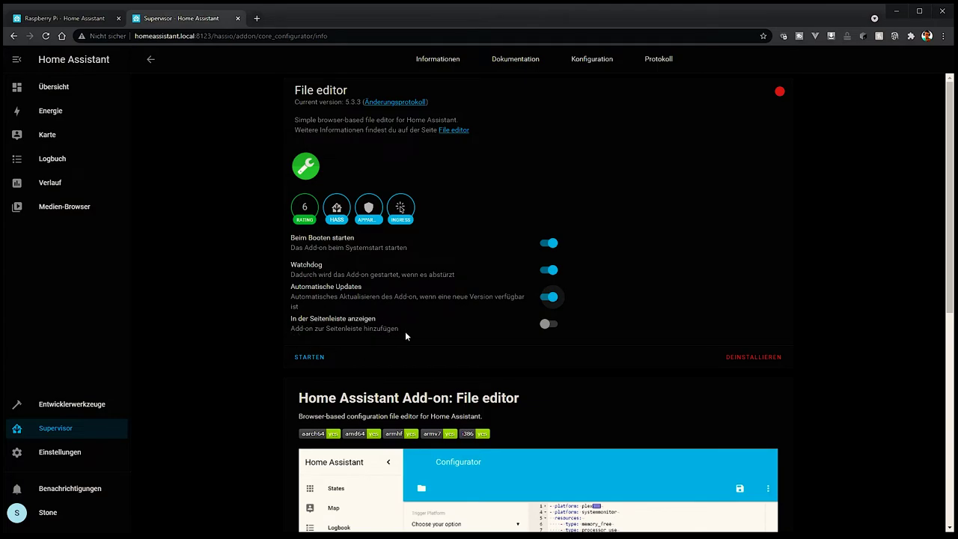
pyautogui.click(545, 324)
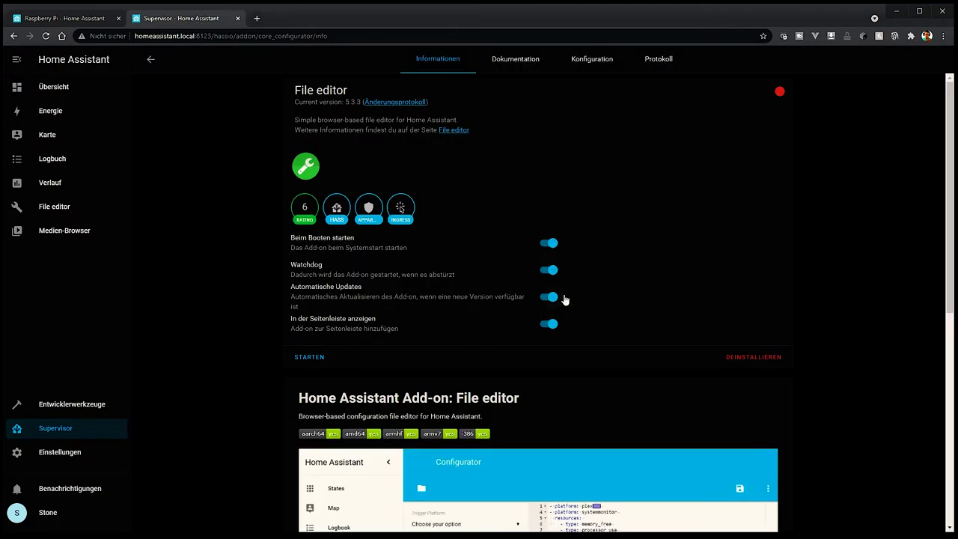
pyautogui.click(314, 358)
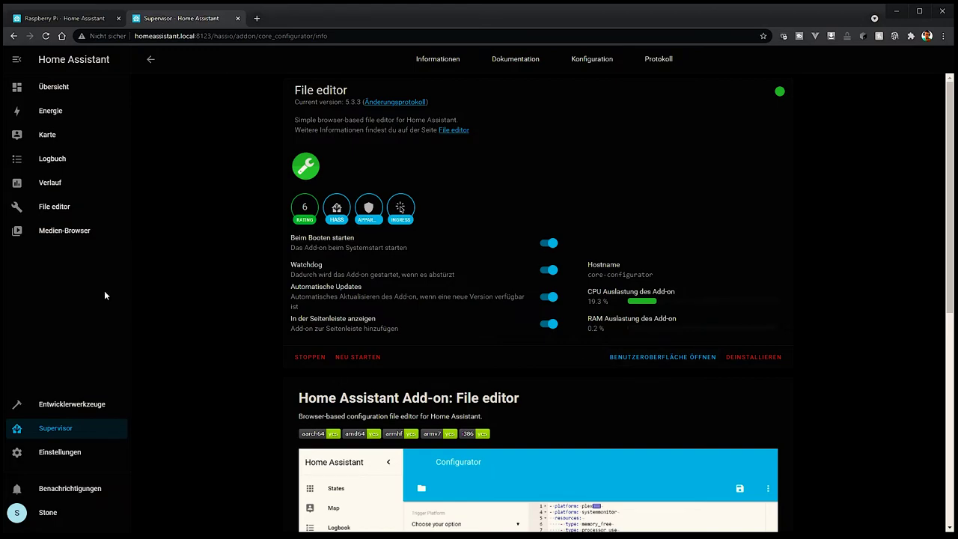
# Open the File editor and examine the contents of configuration.yaml and the files in the config folder
pyautogui.click(61, 208)
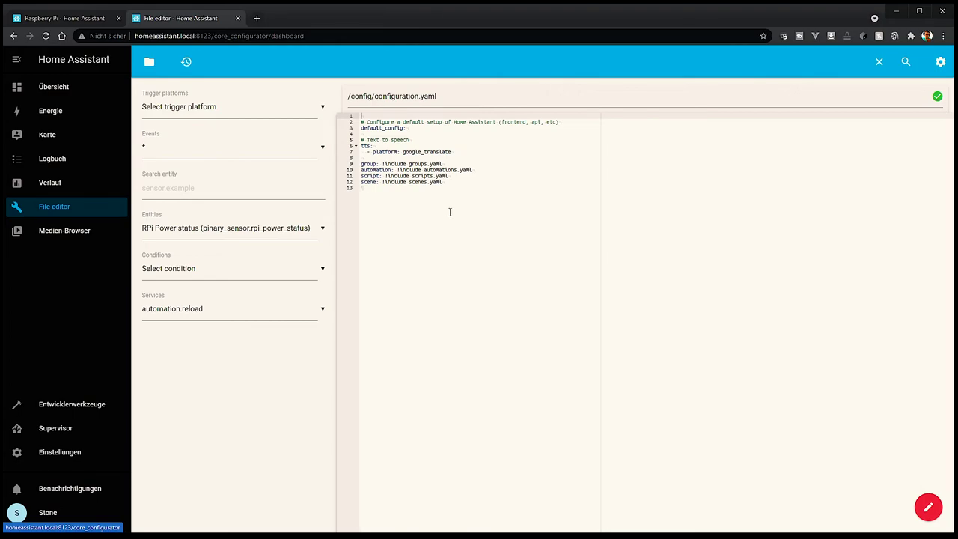
pyautogui.click(484, 248)
pyautogui.hotkey('ctrl', 'a')
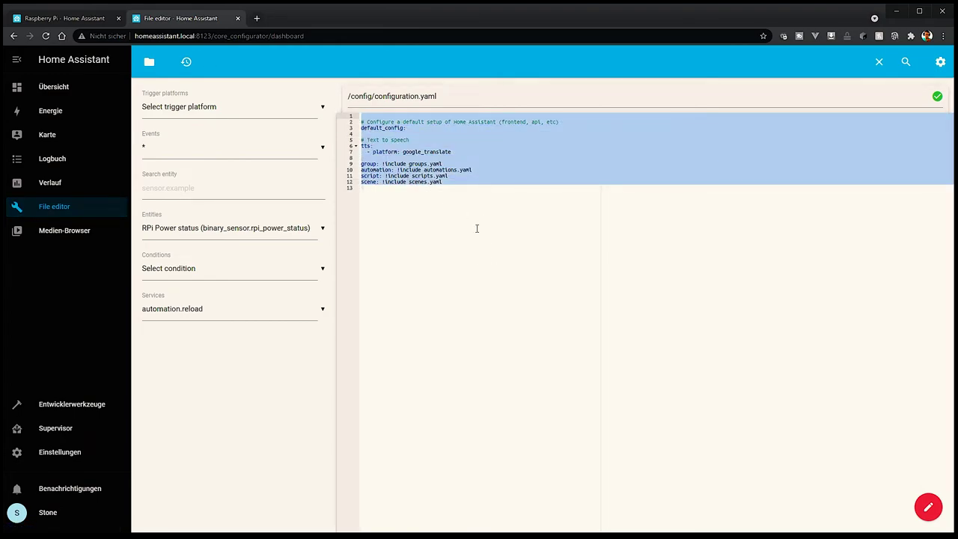
pyautogui.click(501, 265)
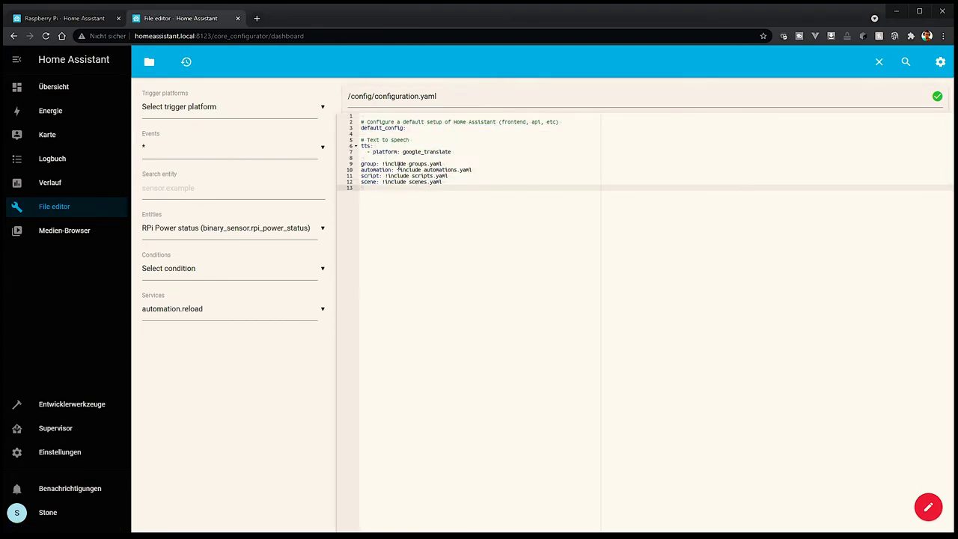
pyautogui.click(150, 65)
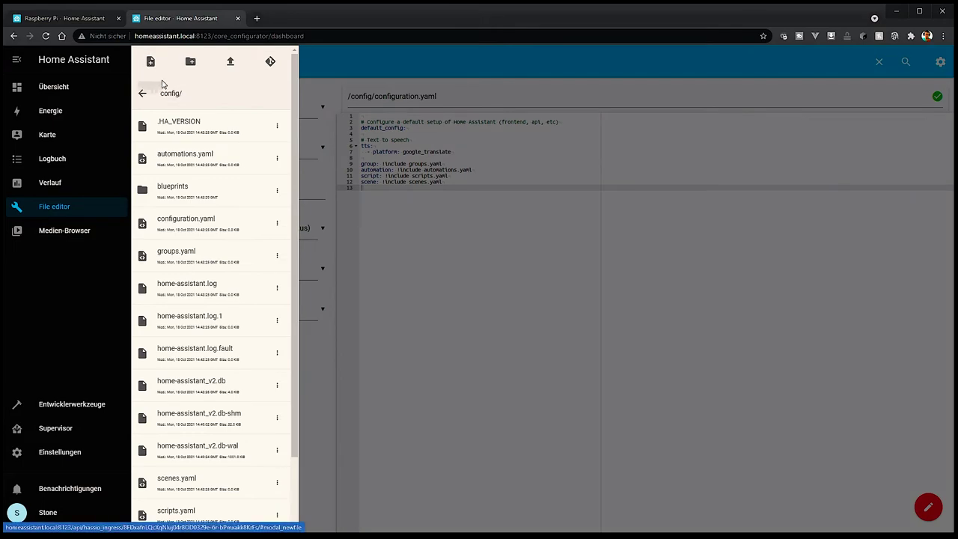
pyautogui.scroll(-2, 193, 191)
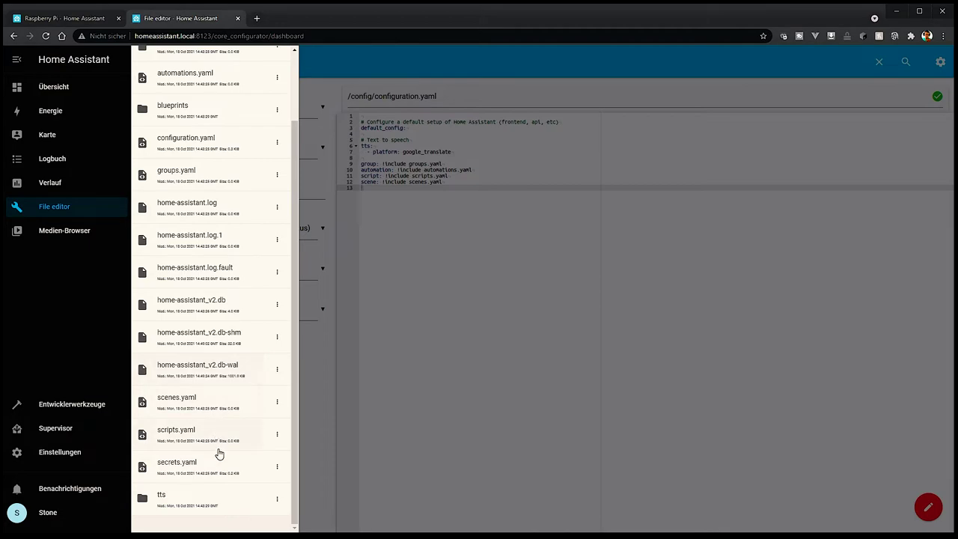
pyautogui.scroll(3, 196, 326)
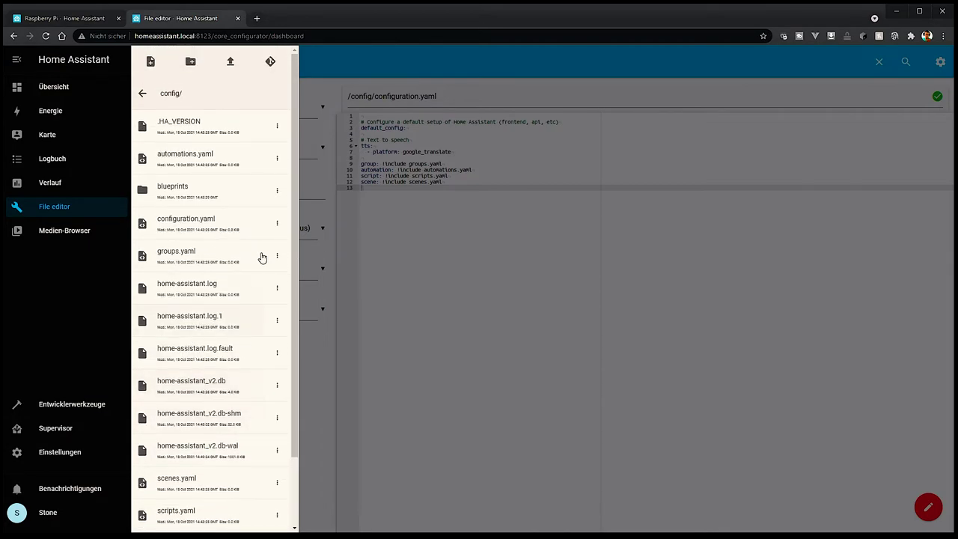
pyautogui.click(561, 299)
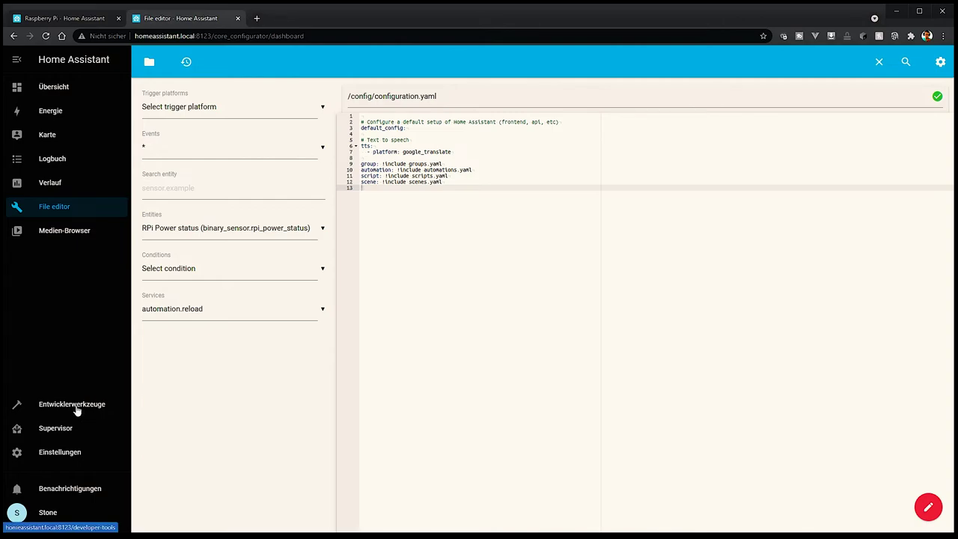
# Search the Supervisor's Add-on Store for "Ter" and install the official Terminal & SSH add-on
pyautogui.click(57, 433)
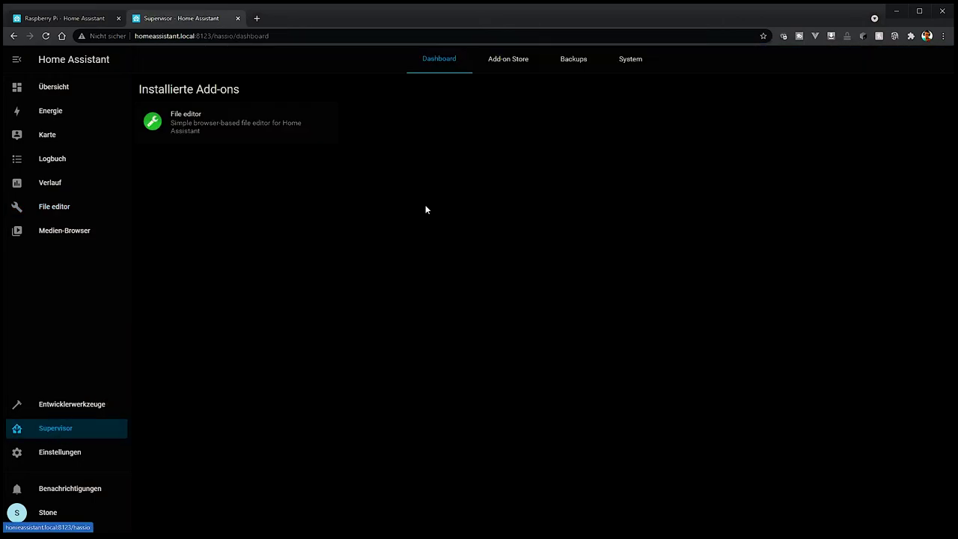
pyautogui.click(508, 61)
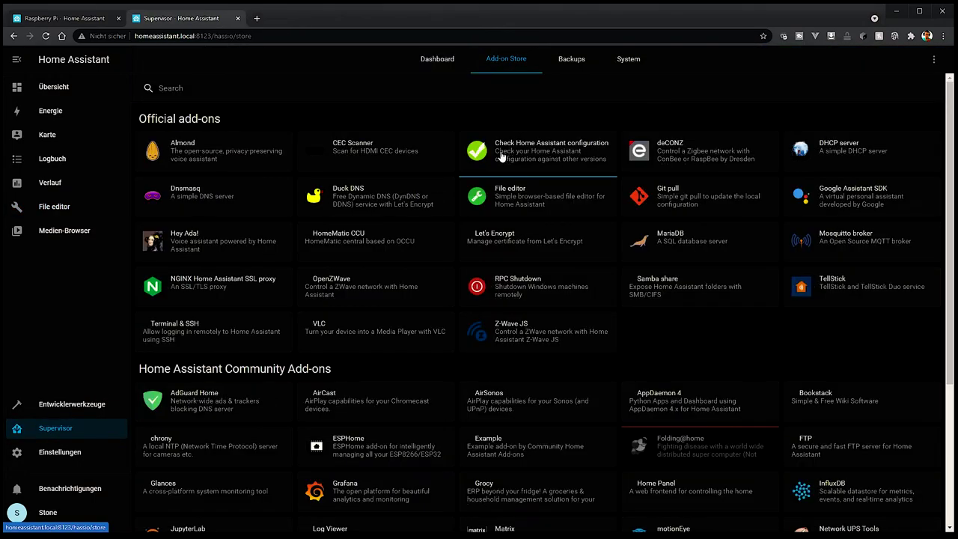
pyautogui.click(281, 91)
pyautogui.write('Ter')
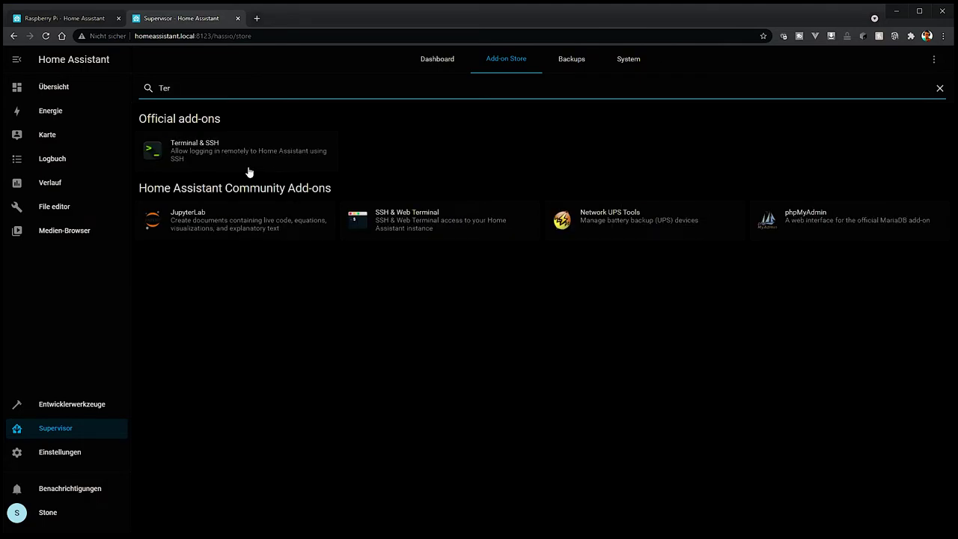
pyautogui.click(245, 158)
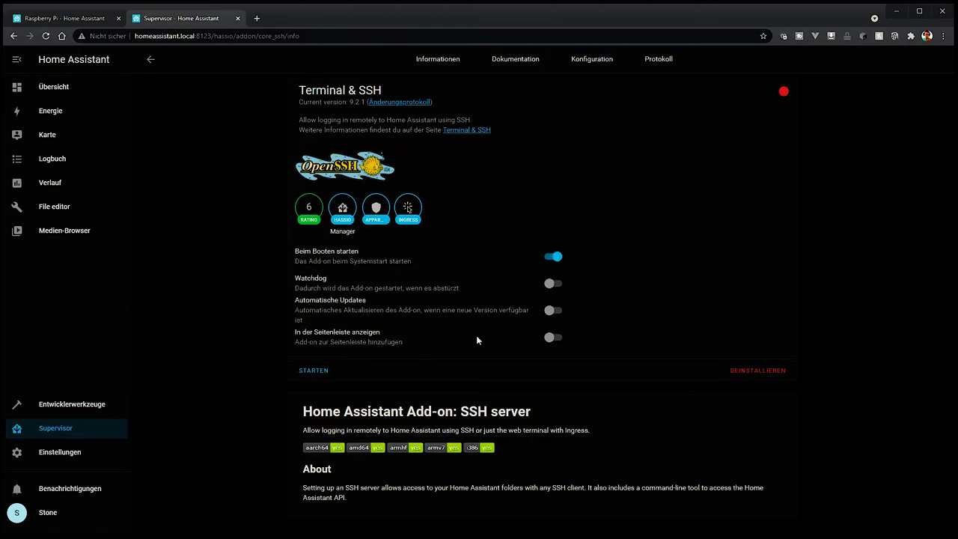
# Enable Watchdog, Automatische Updates and In der Seitenleiste anzeigen for Terminal & SSH, and start the add-on
pyautogui.click(554, 283)
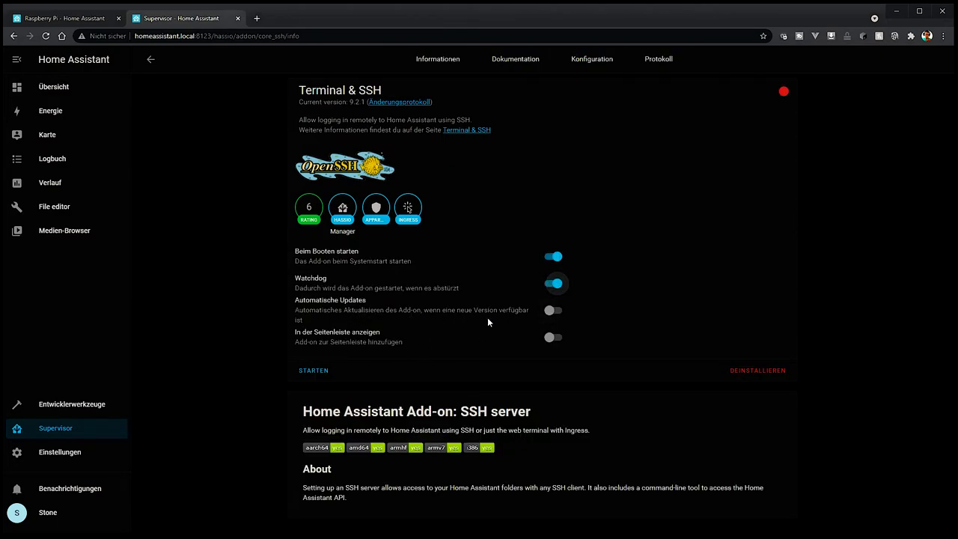
pyautogui.click(554, 310)
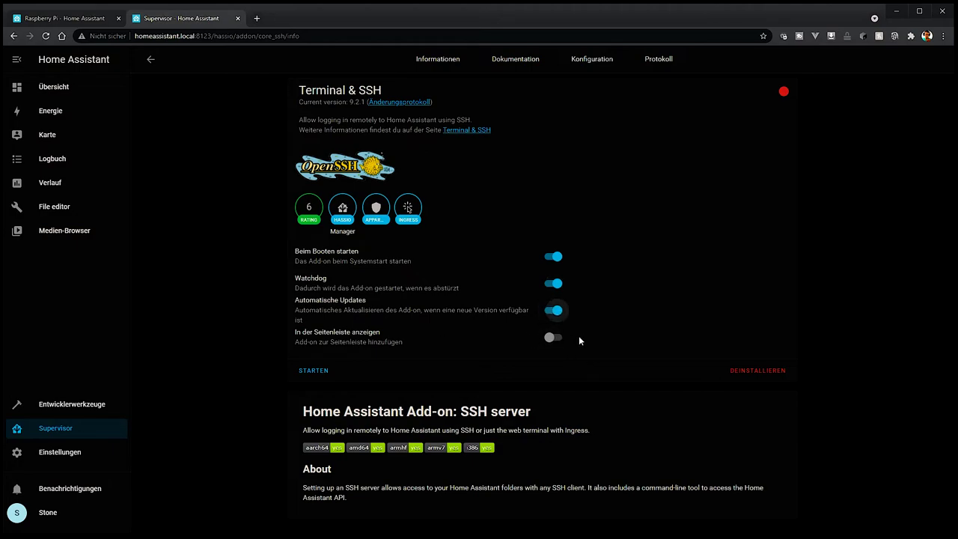
pyautogui.click(554, 338)
pyautogui.click(318, 370)
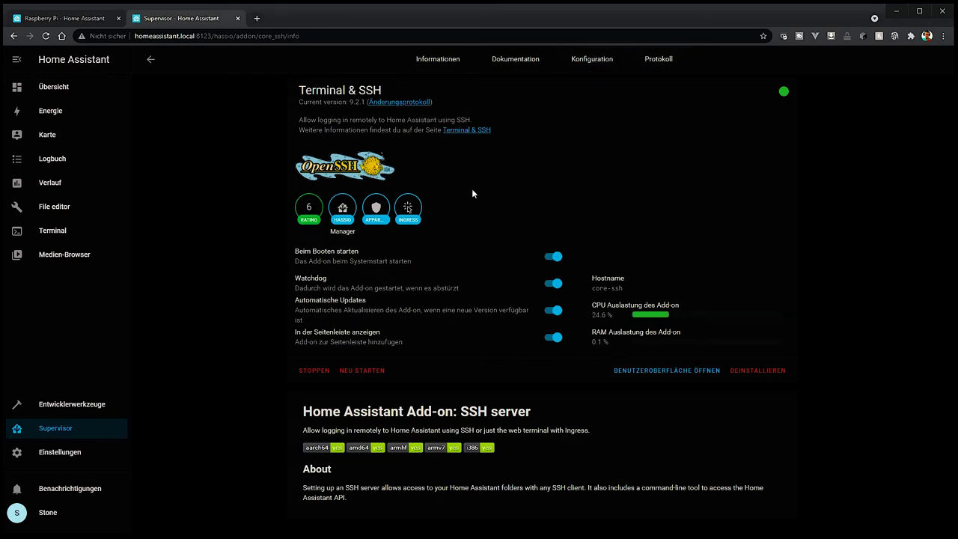
# Examine the Konfiguration and Protokoll of the Terminal & SSH add-on, including the SSH port warning, and return to its Informationen
pyautogui.click(571, 66)
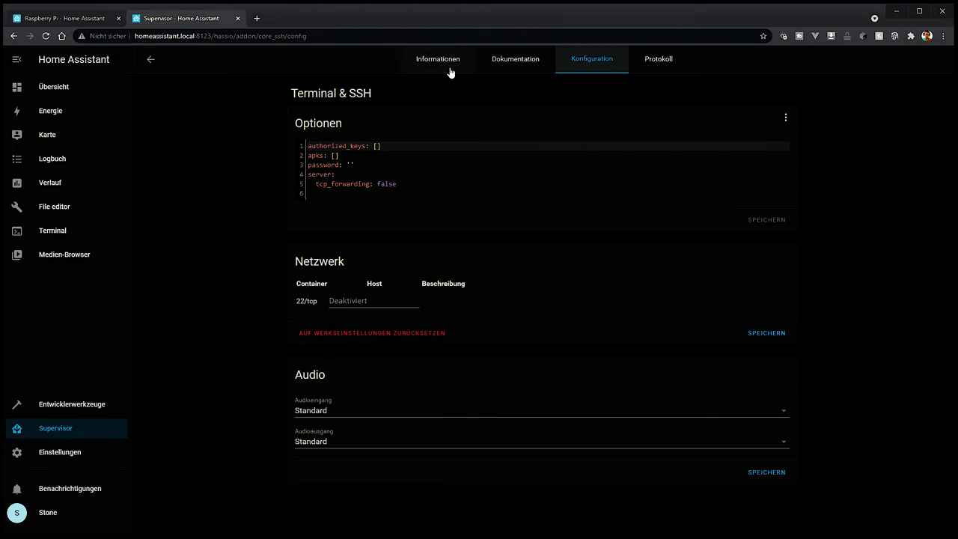
pyautogui.click(661, 61)
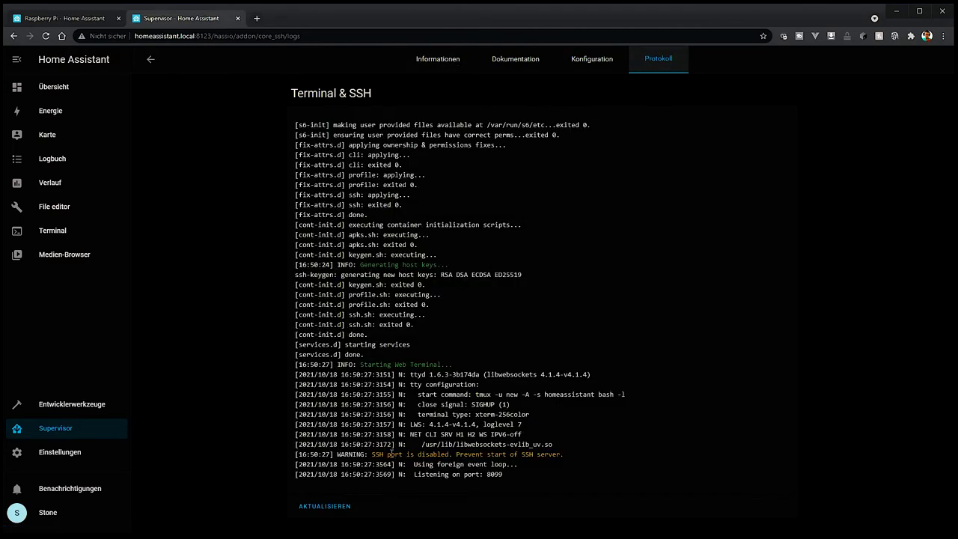
pyautogui.moveTo(387, 453); pyautogui.dragTo(538, 479)
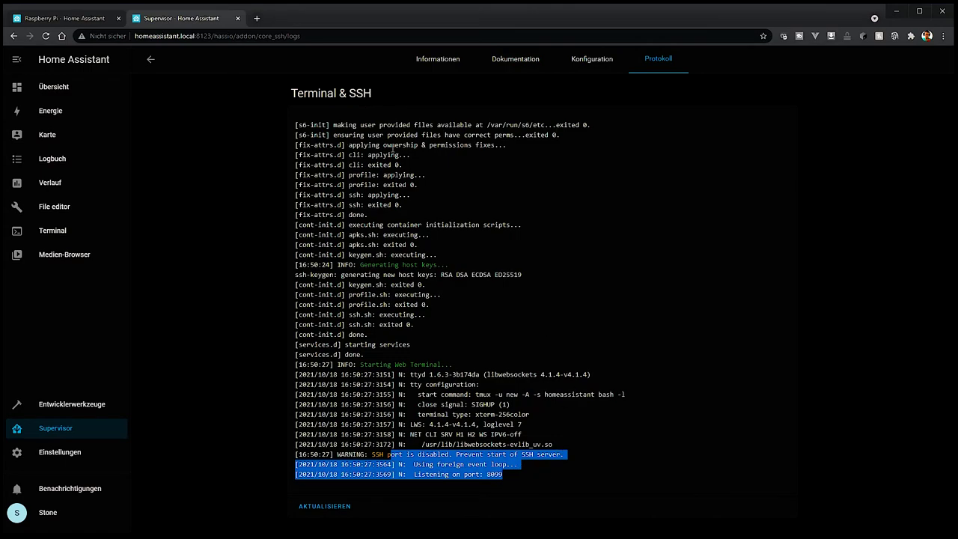
pyautogui.click(572, 61)
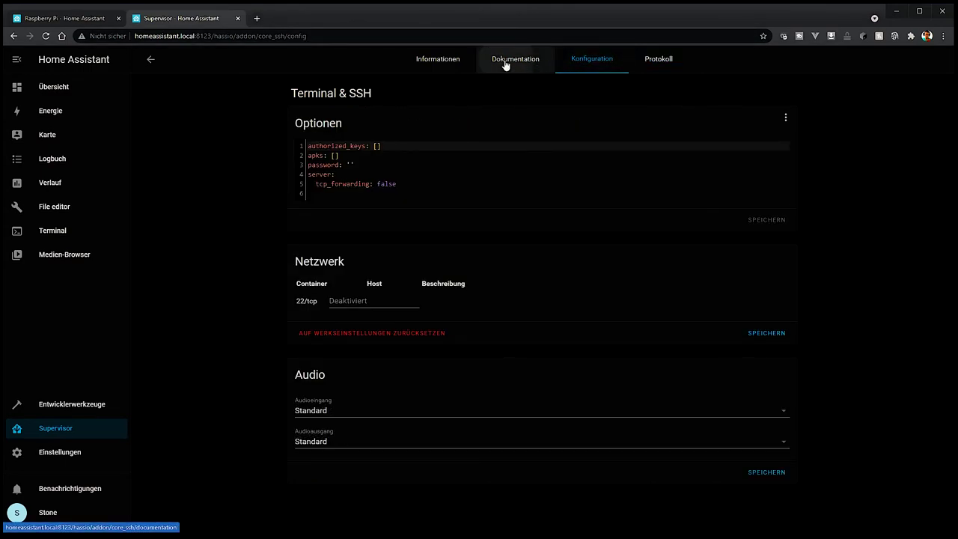
pyautogui.click(505, 65)
pyautogui.click(449, 60)
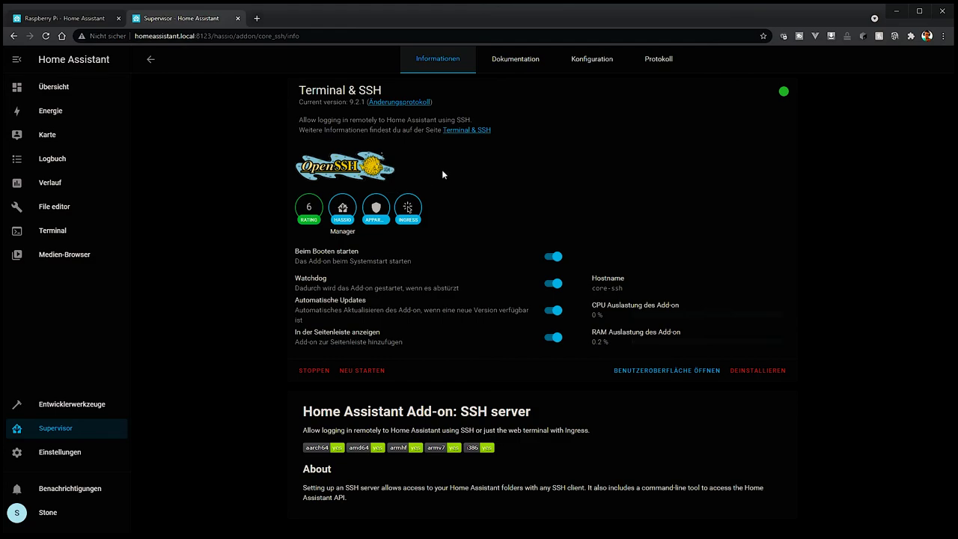
# Review the File editor add-on's configuration options and compare them with the option descriptions in its Dokumentation
pyautogui.click(55, 429)
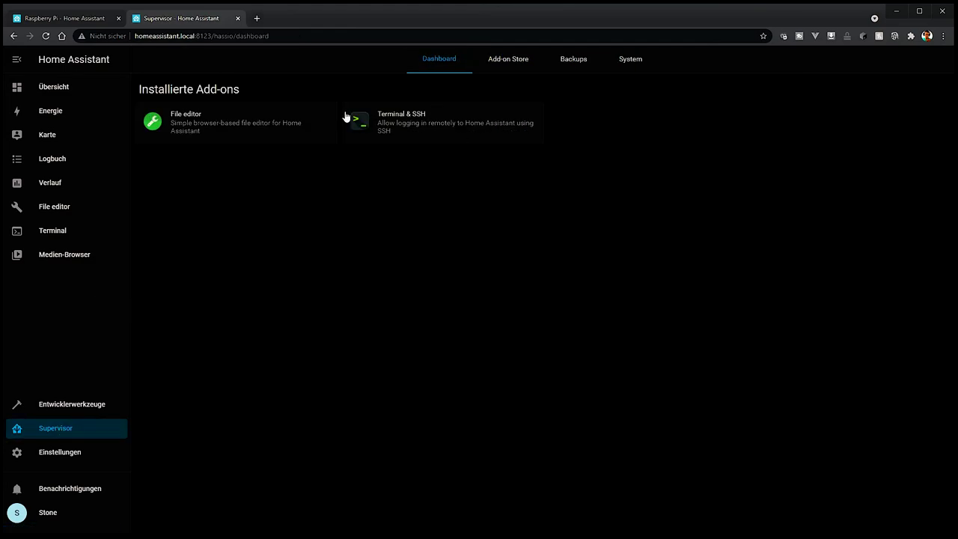
pyautogui.click(234, 124)
pyautogui.click(591, 63)
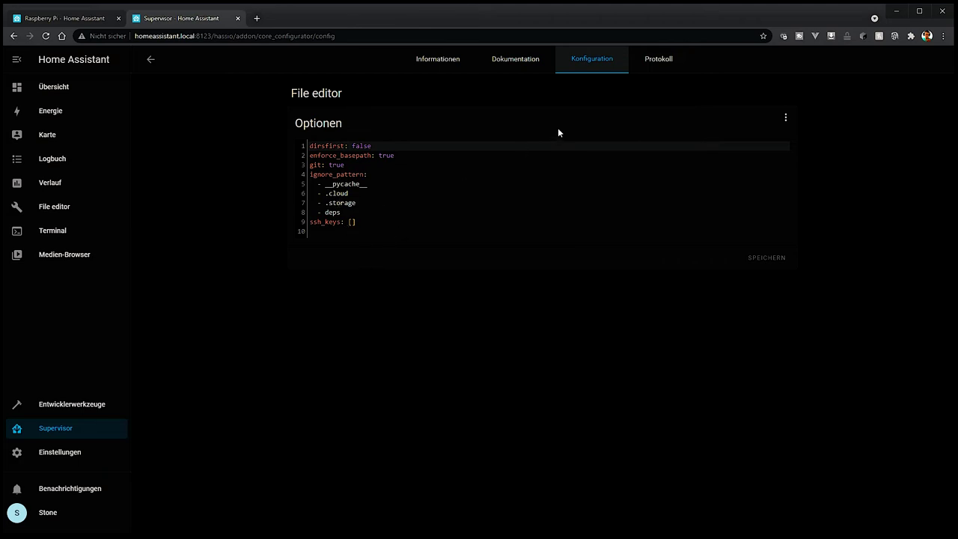
pyautogui.click(521, 66)
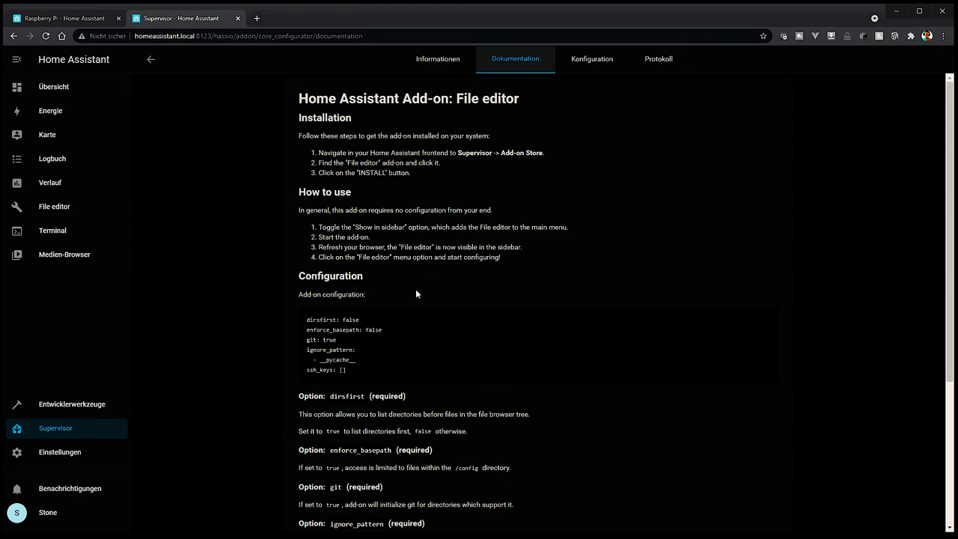
pyautogui.scroll(-2, 360, 304)
pyautogui.scroll(-2, 362, 309)
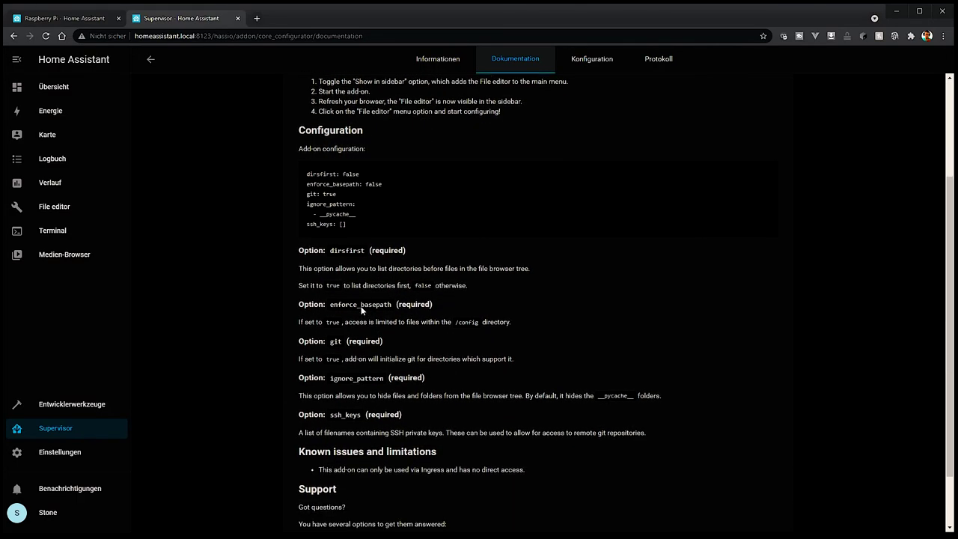
pyautogui.click(586, 63)
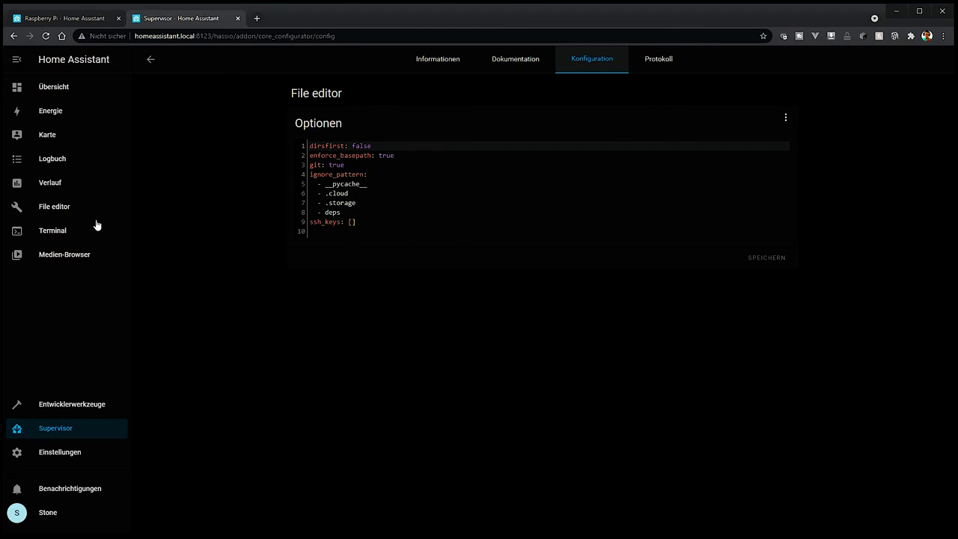
# View the Home Assistant command line in the Terminal and return to the Übersicht
pyautogui.click(58, 234)
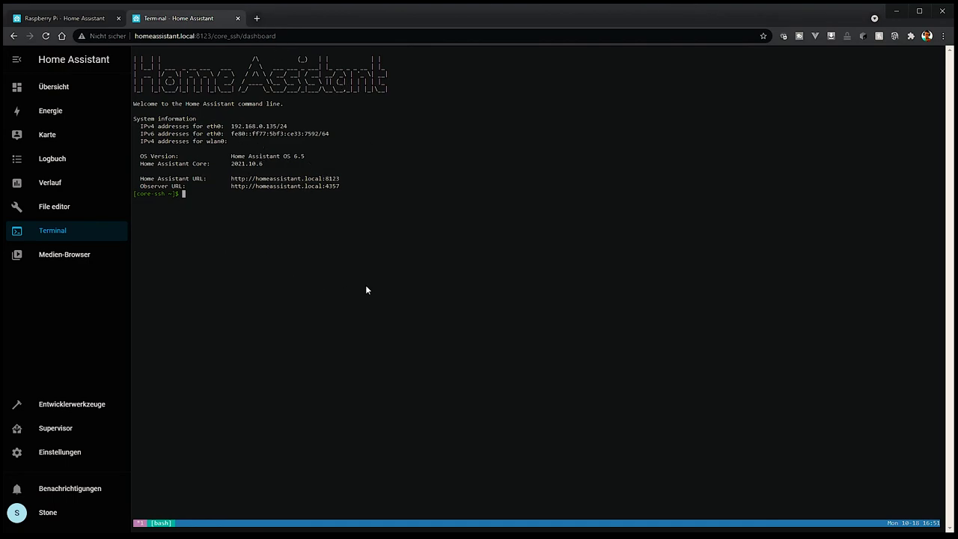
pyautogui.click(64, 86)
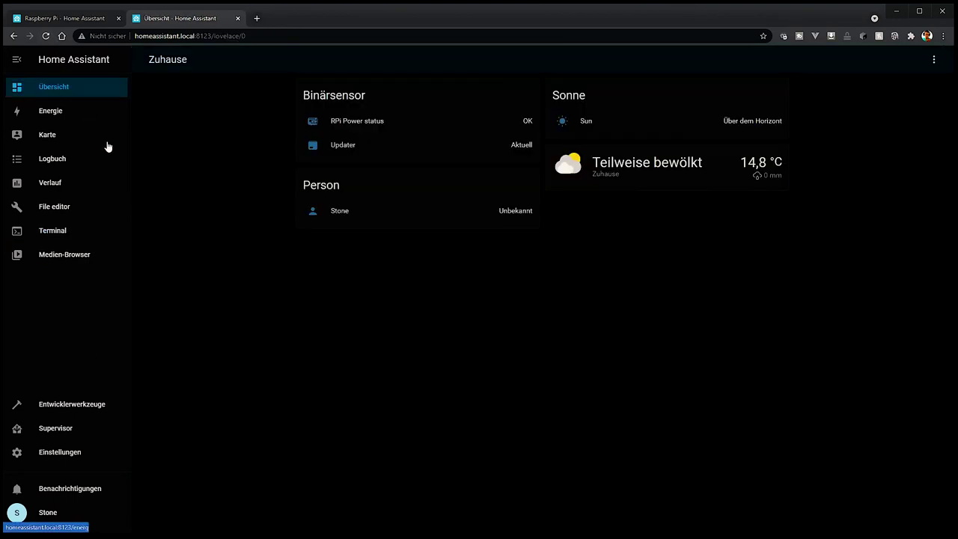